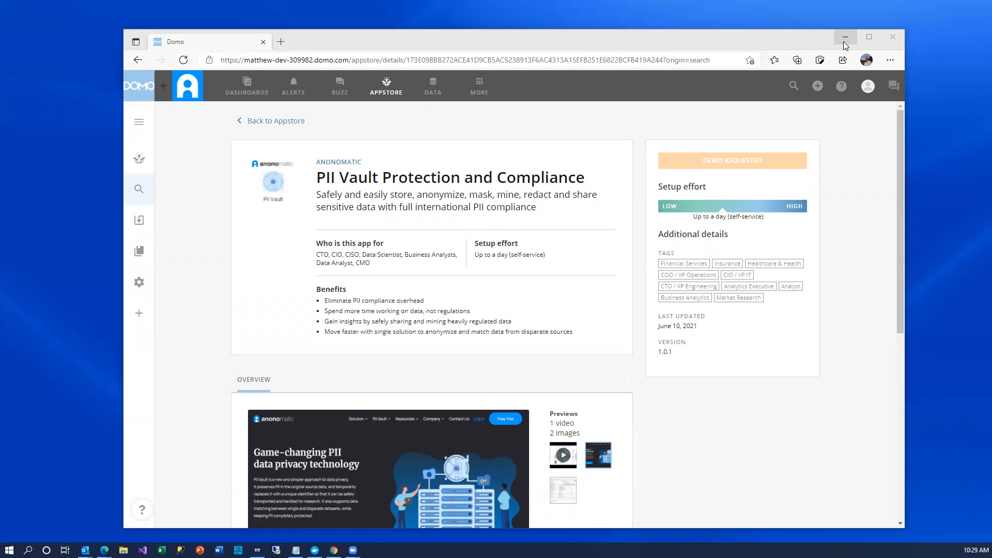
Switch to Domo Workbench and define a new job named Test with the Local File Provider transport type and CSV reader type.
left_click(831, 47)
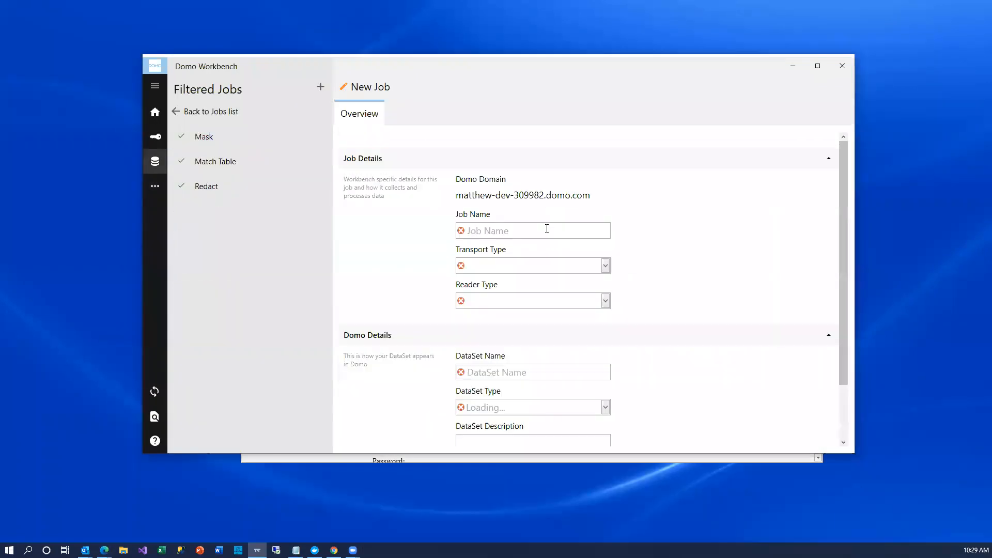
left_click(547, 228)
type("Test")
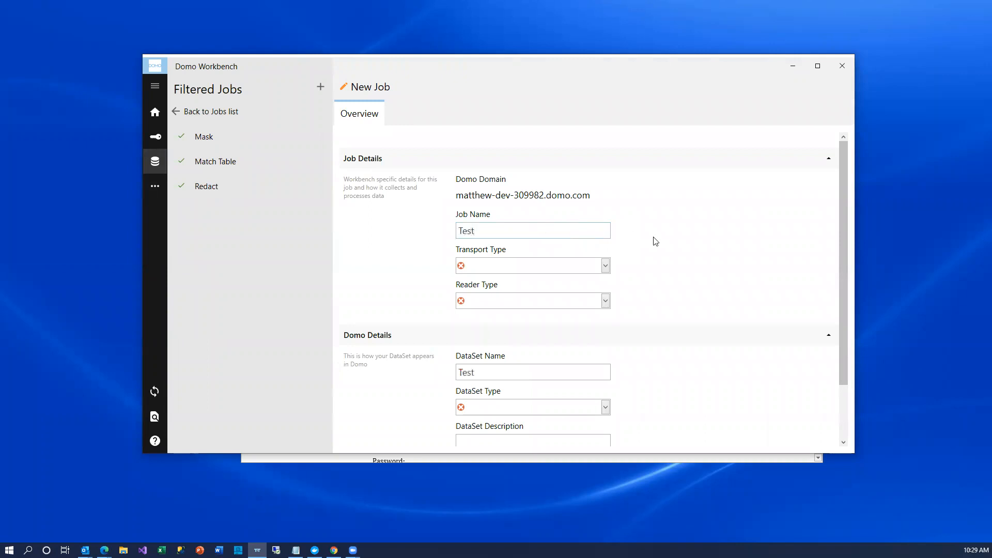
left_click(605, 265)
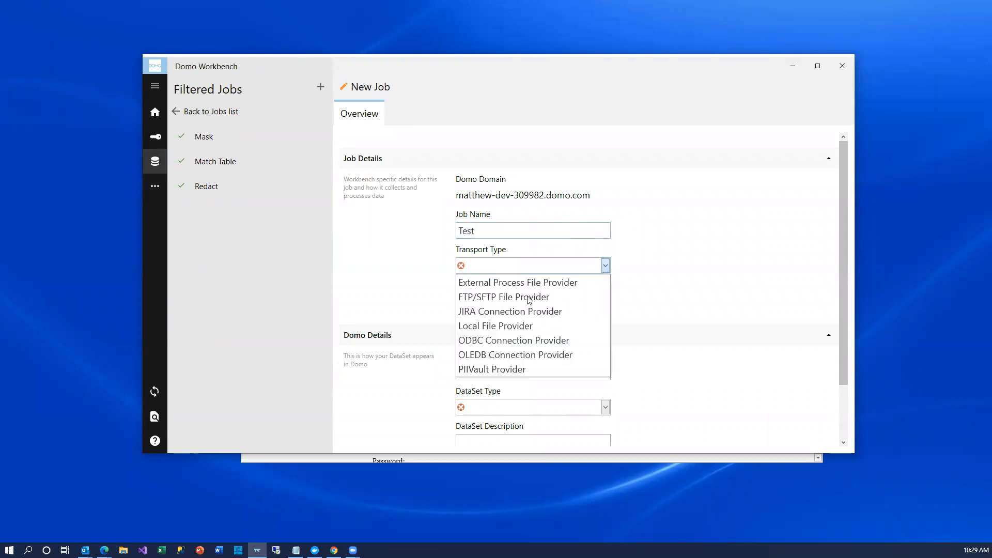
left_click(496, 326)
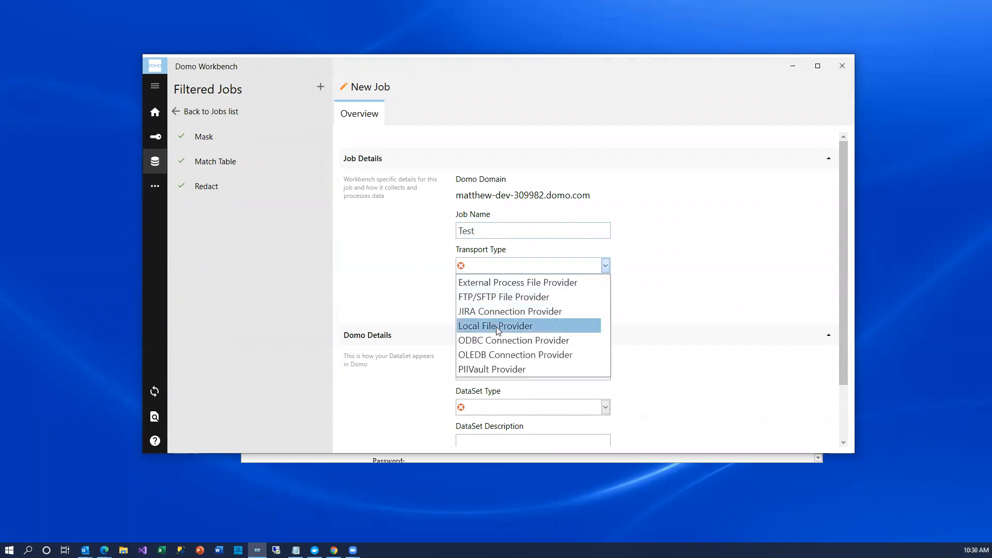
left_click(605, 300)
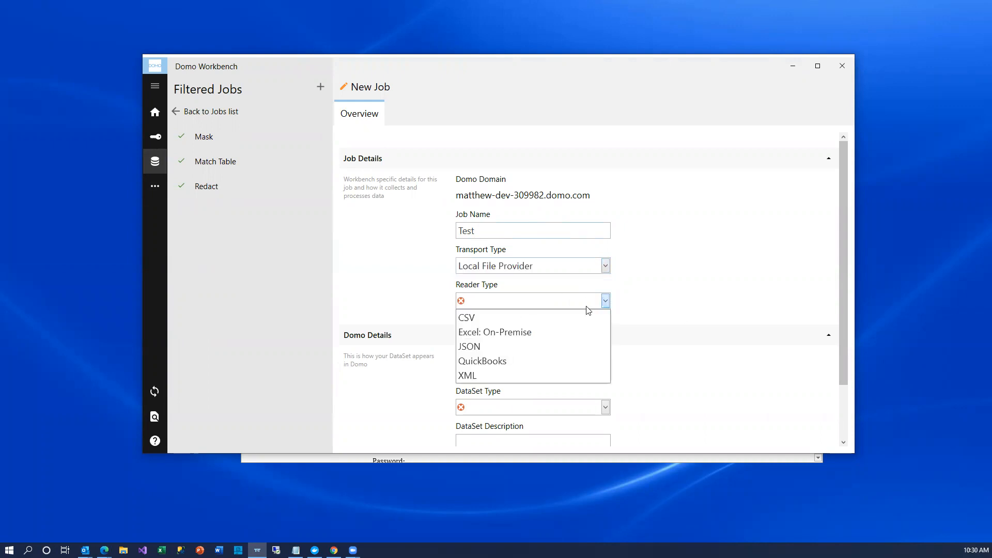
left_click(489, 317)
scroll(624, 287, "down", 3)
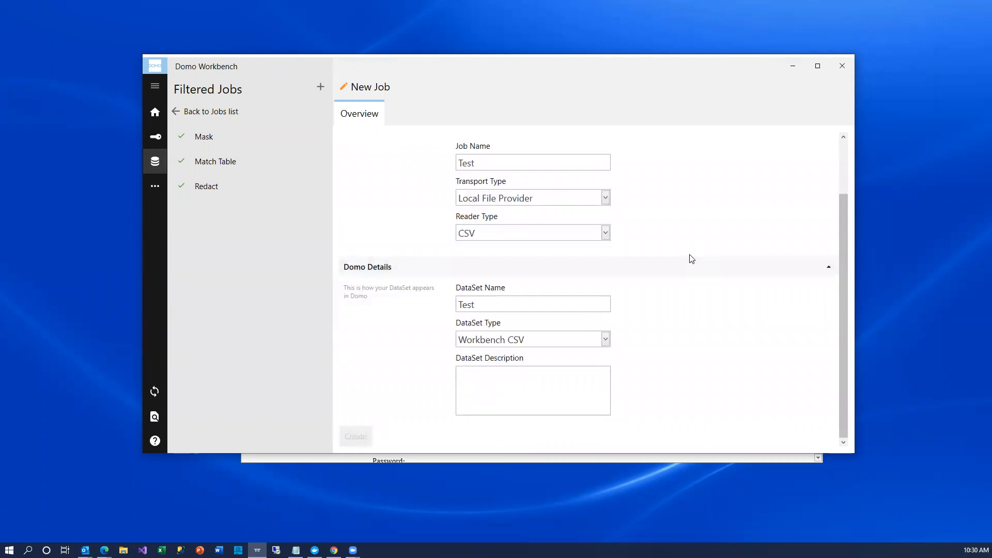
Create the job and set its source to the local file Company 1 transactions - 2 recs.csv.
left_click(454, 181)
left_click(455, 168)
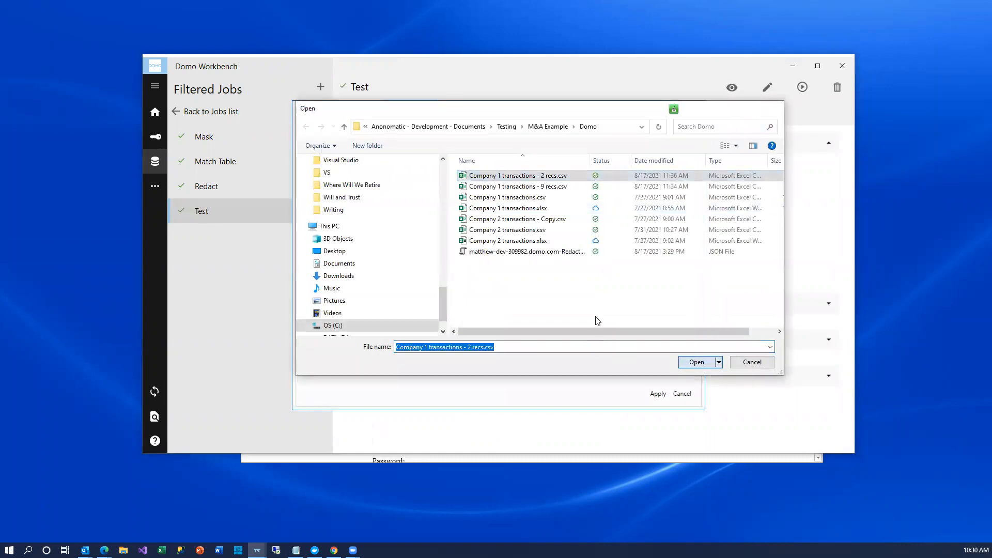
key("Return")
left_click(658, 393)
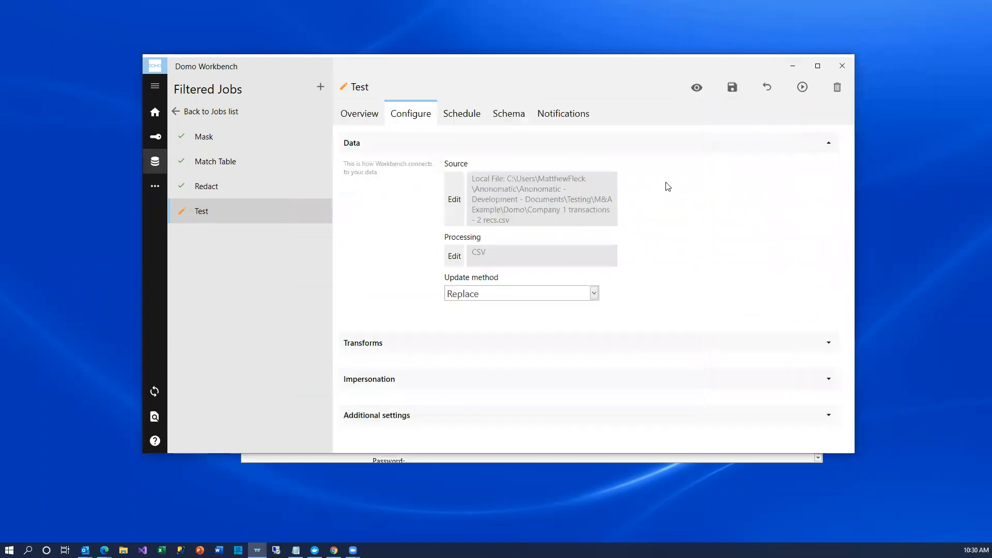
Preview the Test job's data, look through its columns, and clear and close the preview.
left_click(697, 87)
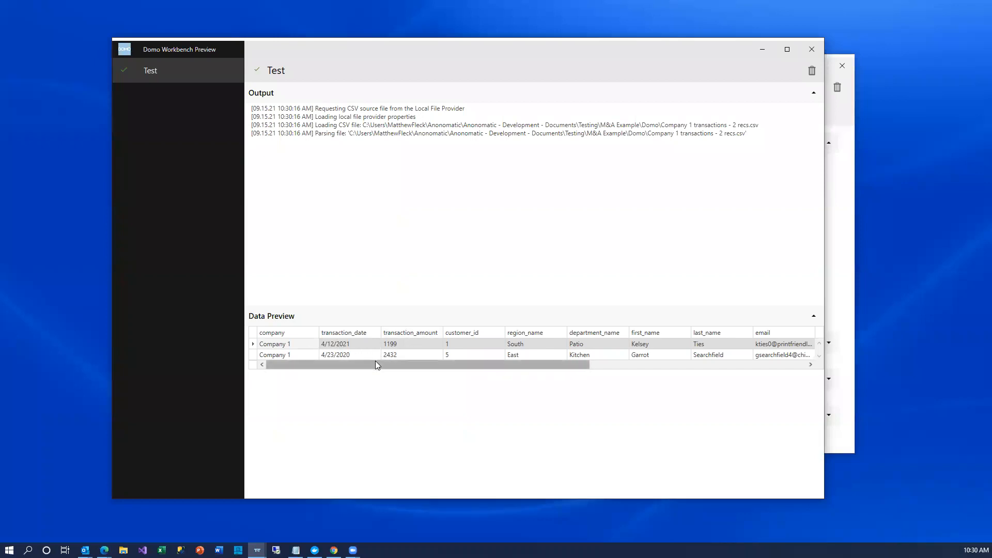
left_click_drag(376, 364, 453, 364)
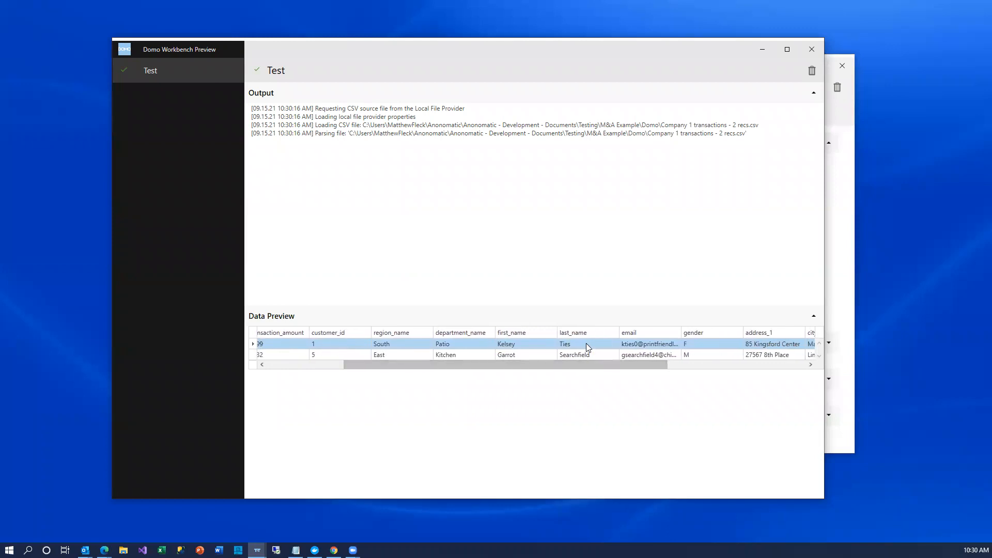
left_click_drag(640, 365, 556, 383)
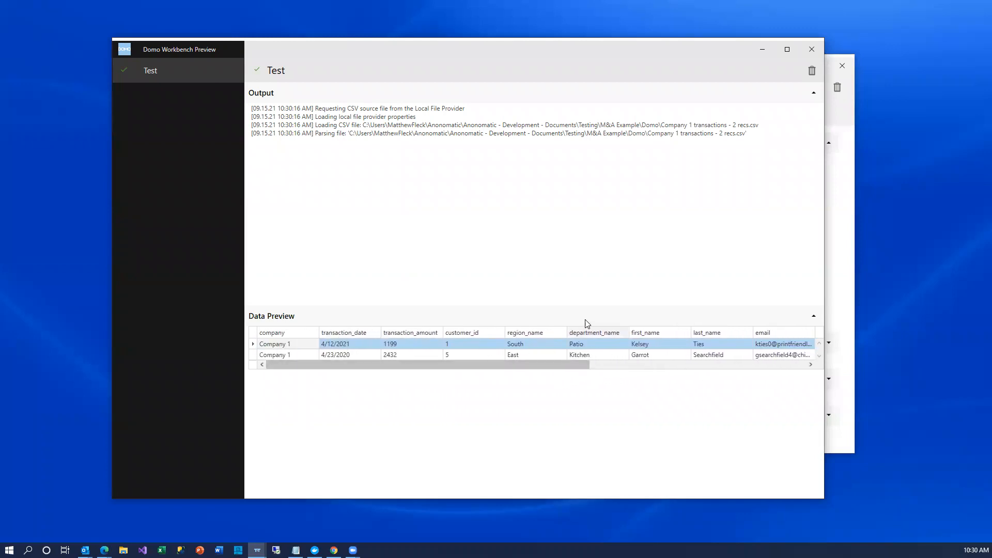
left_click(811, 73)
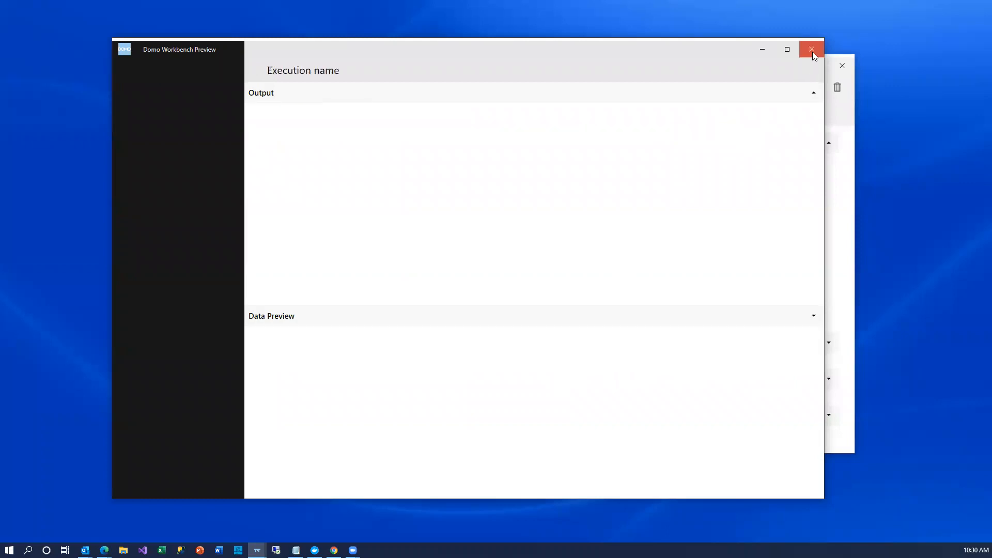
left_click(811, 49)
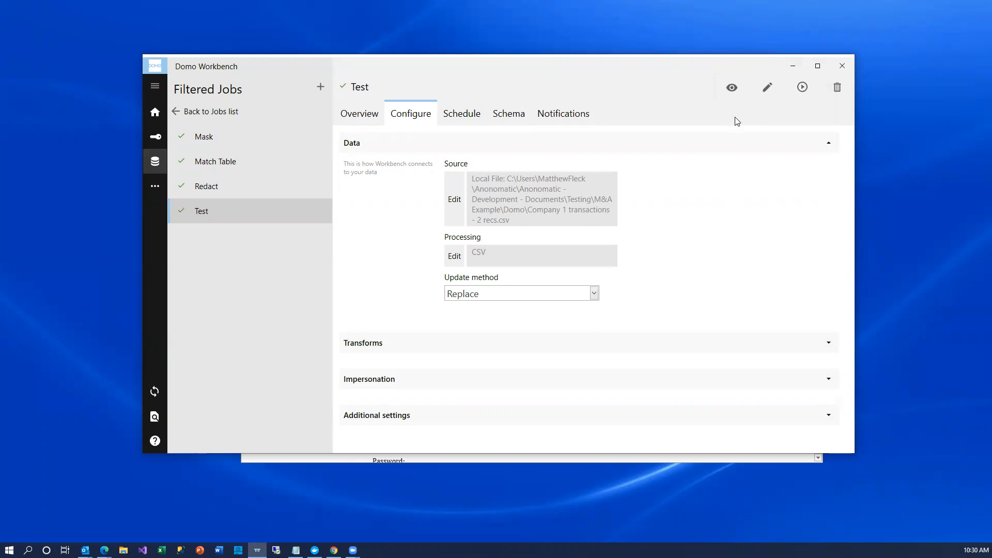
Add a PIIVault Transform to the Test job.
left_click(534, 344)
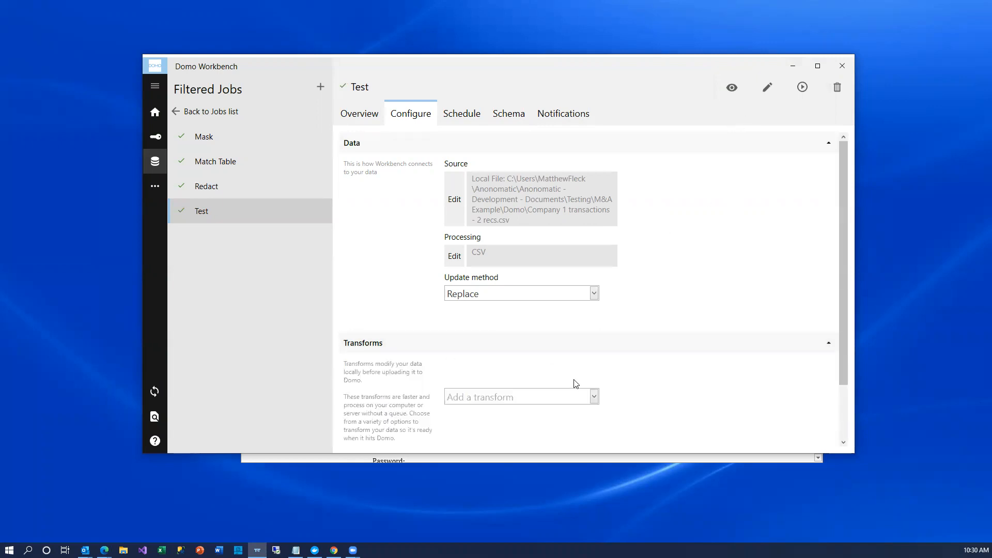
left_click(595, 398)
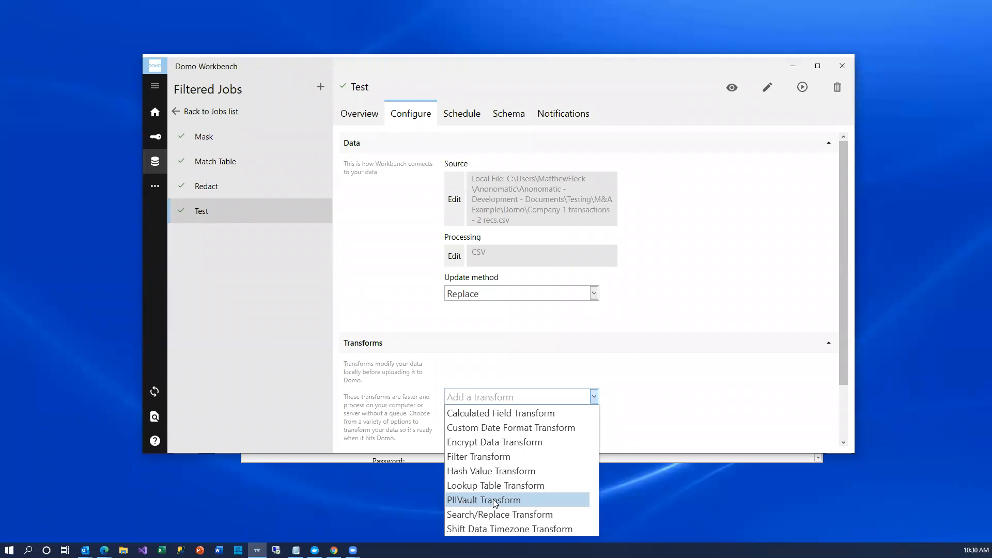
left_click(527, 500)
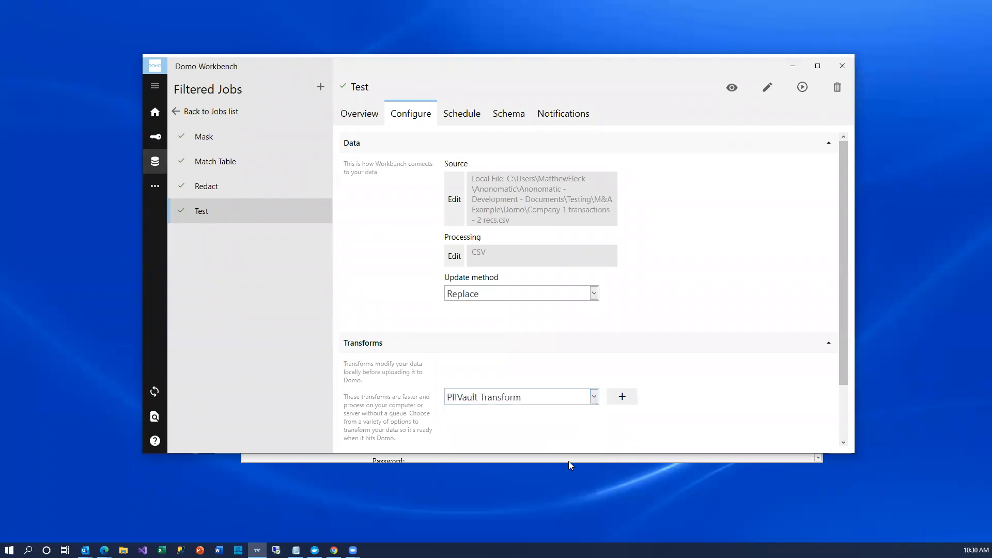
left_click(623, 397)
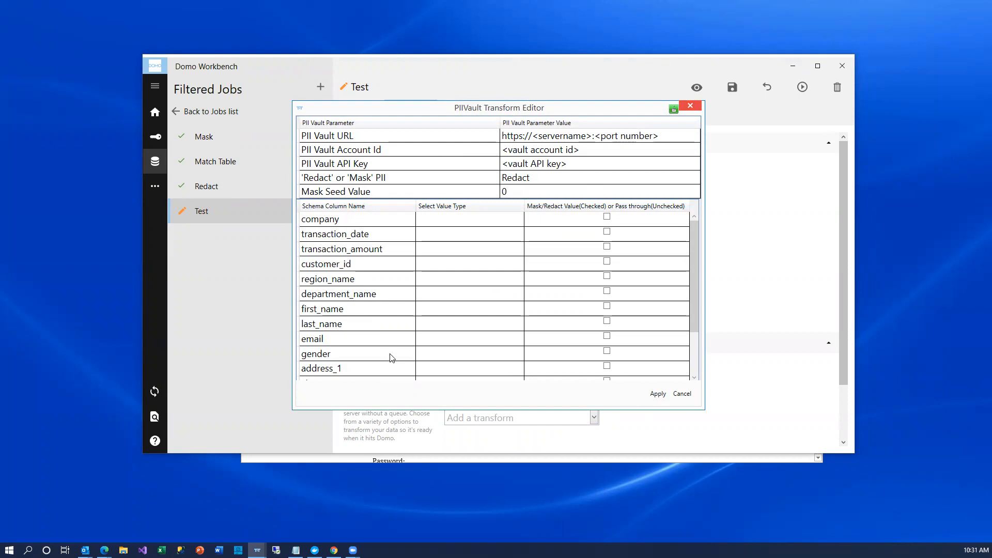
left_click(453, 459)
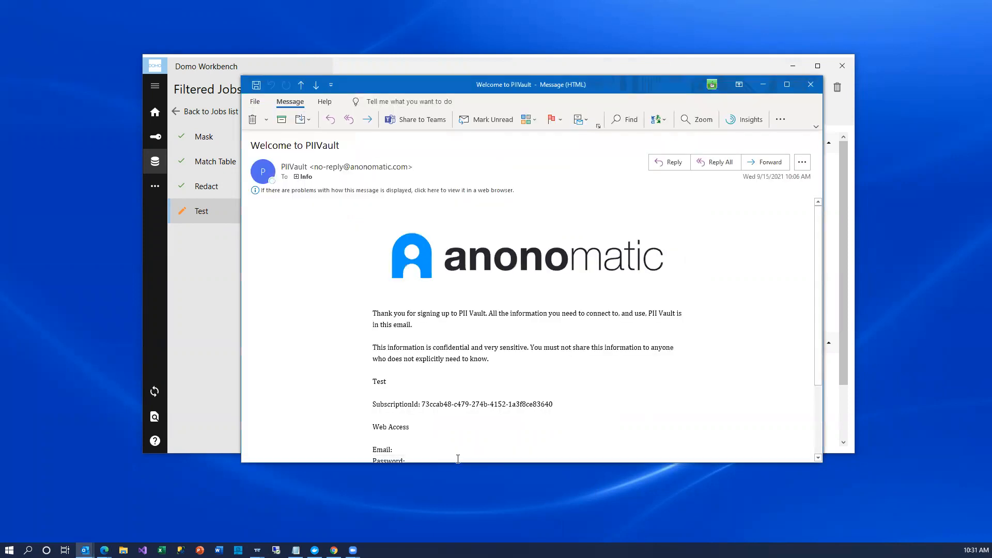
scroll(451, 352, "down", 3)
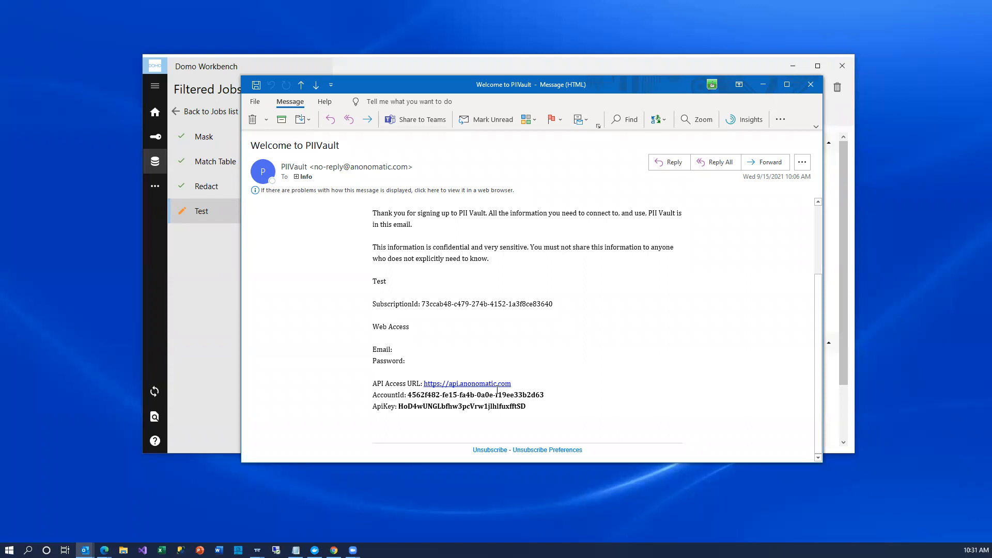
left_click_drag(512, 384, 477, 385)
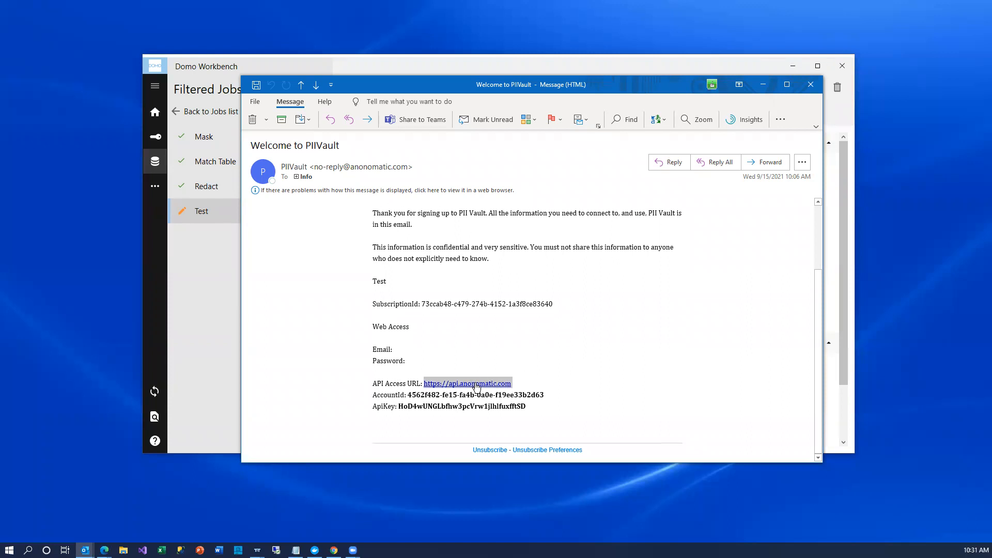
right_click(476, 385)
left_click(494, 392)
left_click_drag(577, 89, 578, 154)
left_click(565, 106)
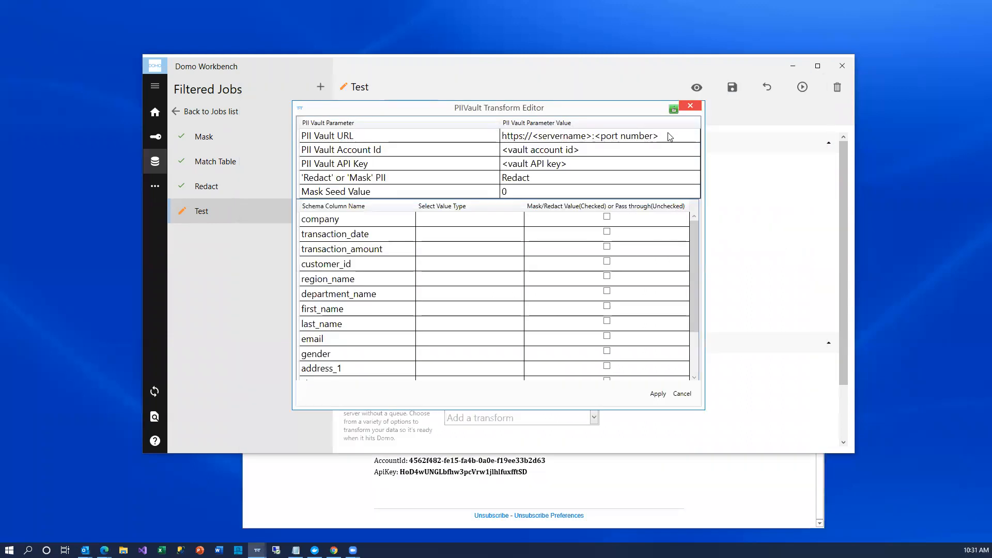
left_click(668, 136)
left_click(669, 135)
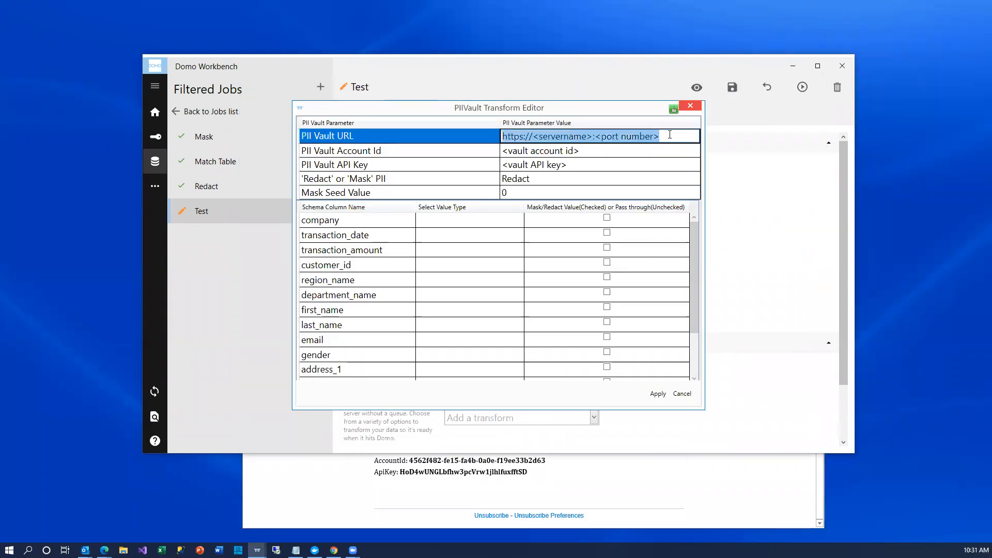
key("ctrl+v")
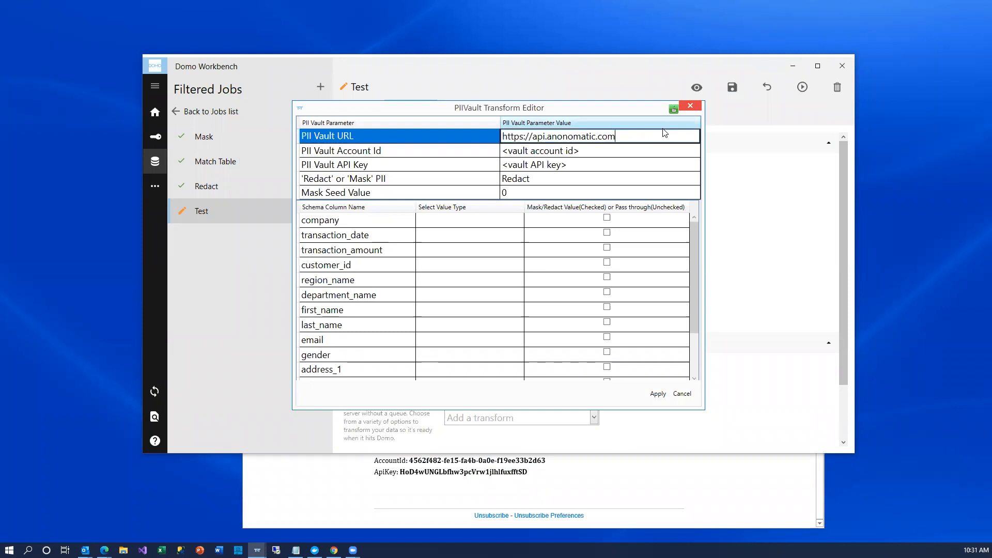
key("Return")
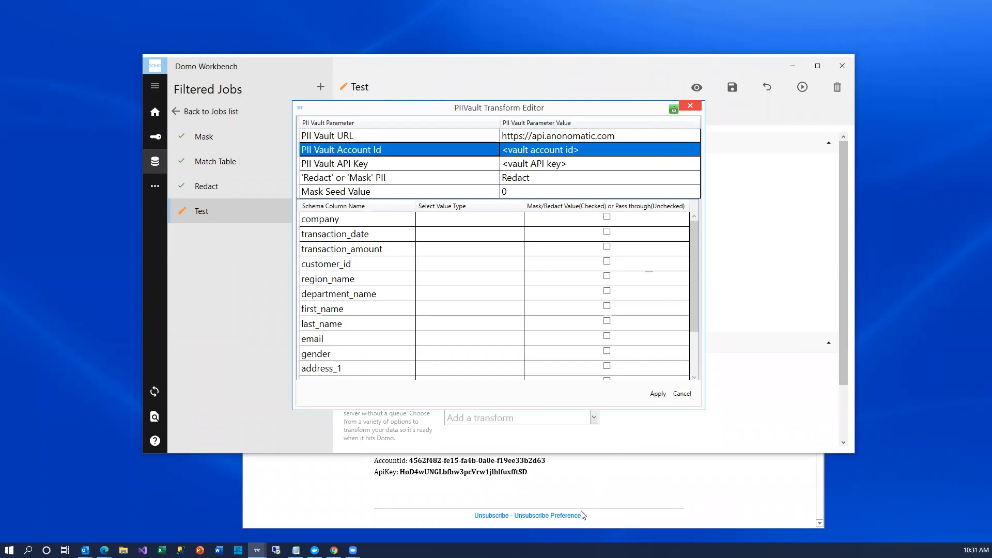
Copy the account ID from the Welcome to PIIVault email and return to the transform editor.
left_click(607, 481)
left_click_drag(528, 459, 411, 460)
right_click(429, 461)
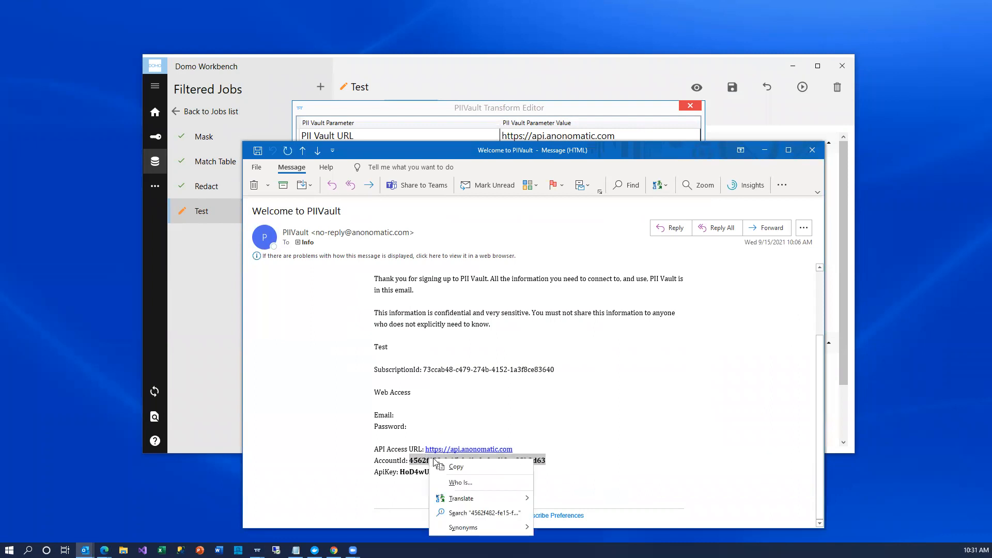
left_click(456, 465)
left_click(596, 103)
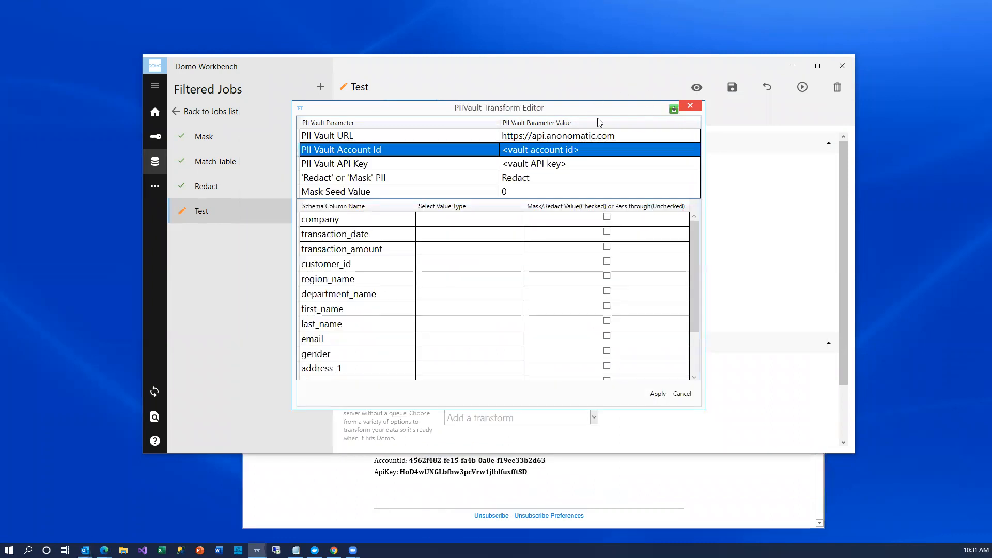
left_click(621, 135)
left_click(621, 134)
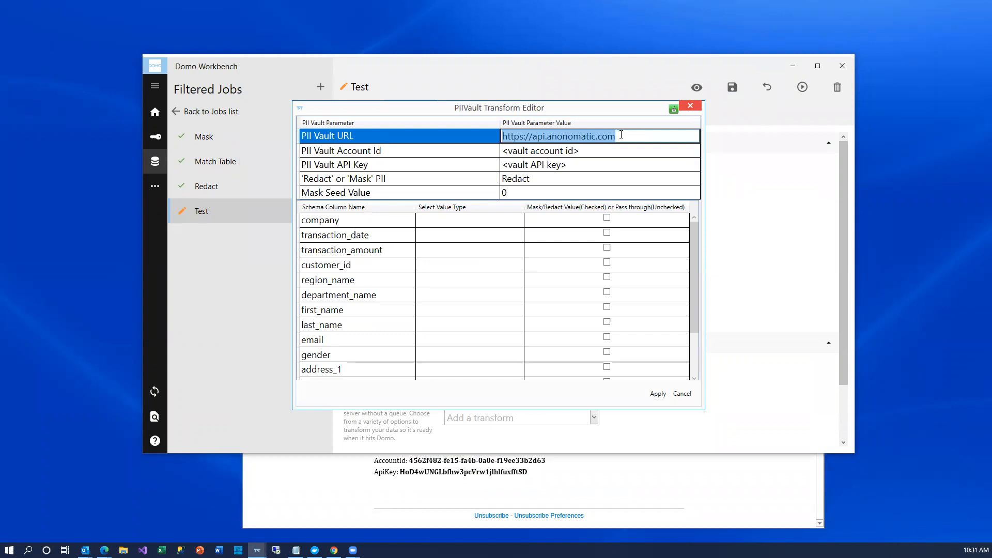
left_click(621, 134)
type(":9443")
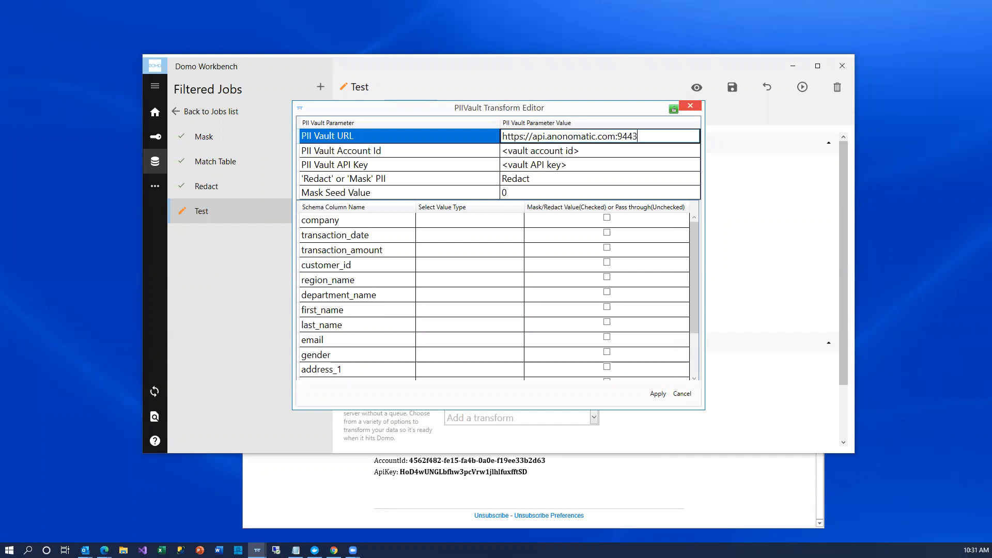
key("BackSpace")
key("BackSpace")
key("BackSpace")
key("BackSpace")
key("BackSpace")
key("Return")
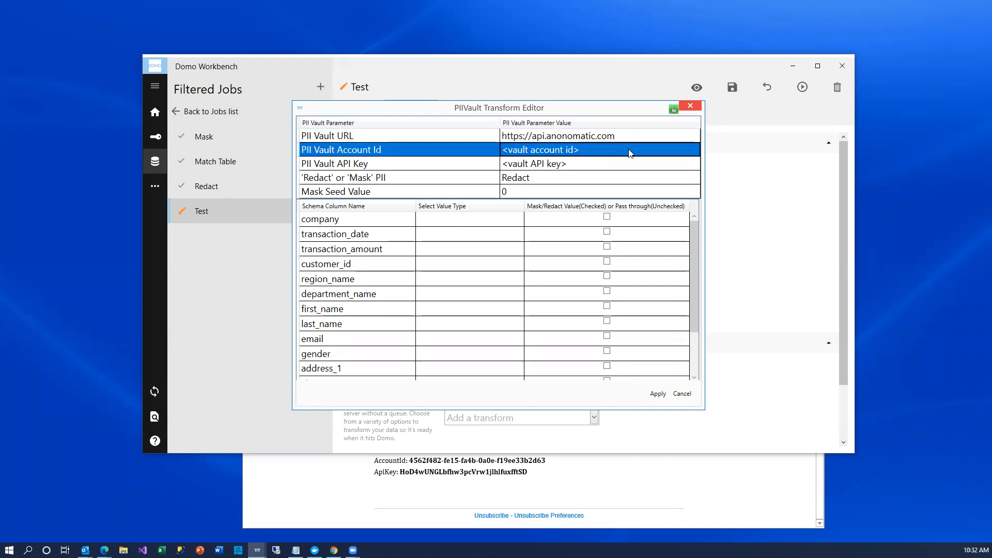
Paste the copied account ID into PII Vault Account Id, and copy the API key from the email into PII Vault API Key.
left_click(630, 151)
key("ctrl+v")
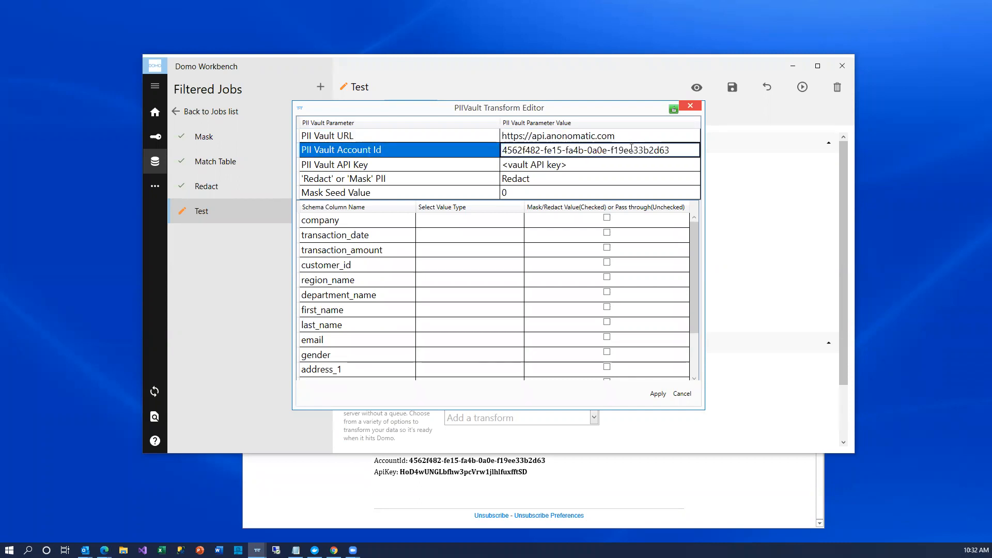
left_click(615, 480)
left_click_drag(527, 472, 401, 472)
key("ctrl+c")
right_click(517, 437)
left_click(514, 401)
left_click(589, 135)
left_click(590, 163)
key("ctrl+v")
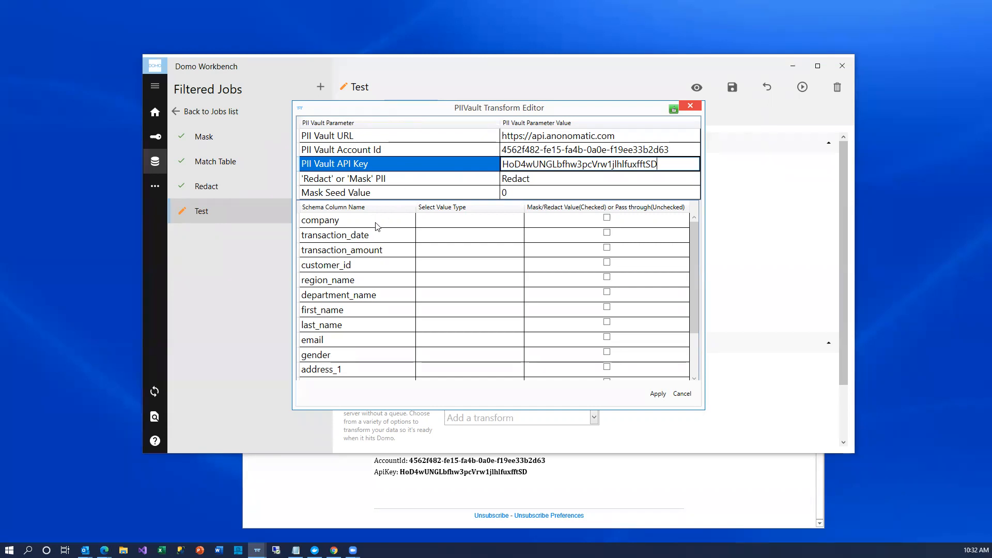
Review the transform's schema columns and set the company column's value type to Non-PII Data Field.
scroll(340, 246, "down", 2)
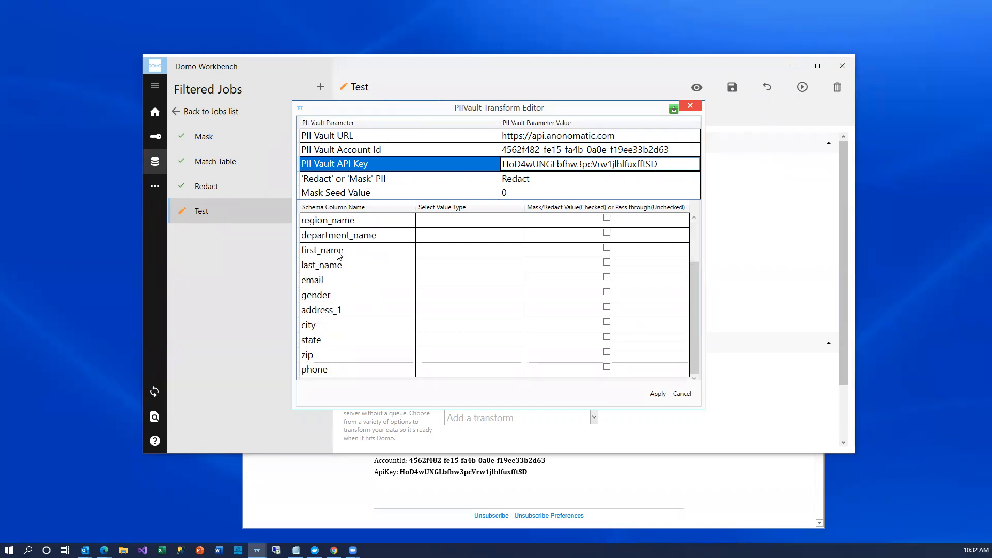
scroll(339, 255, "up", 2)
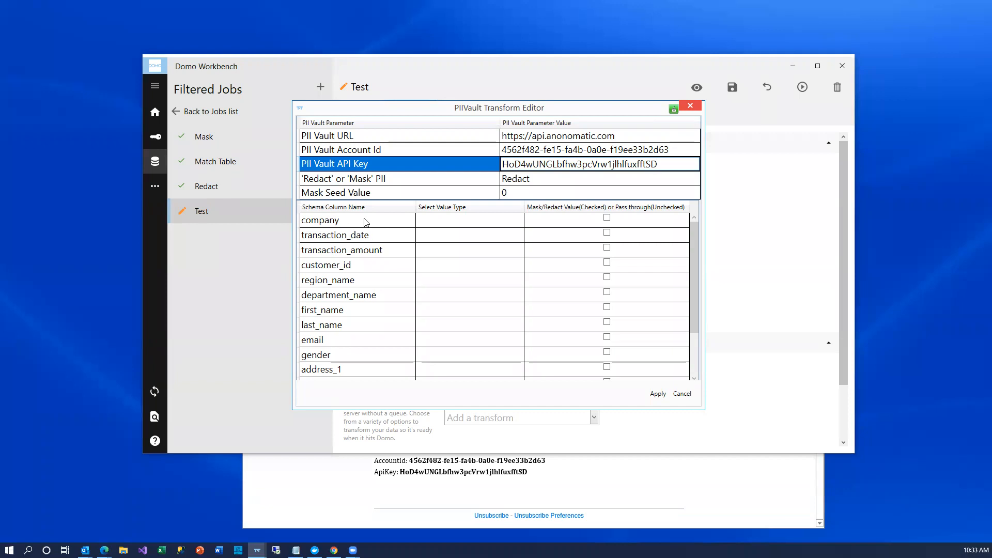
left_click(489, 219)
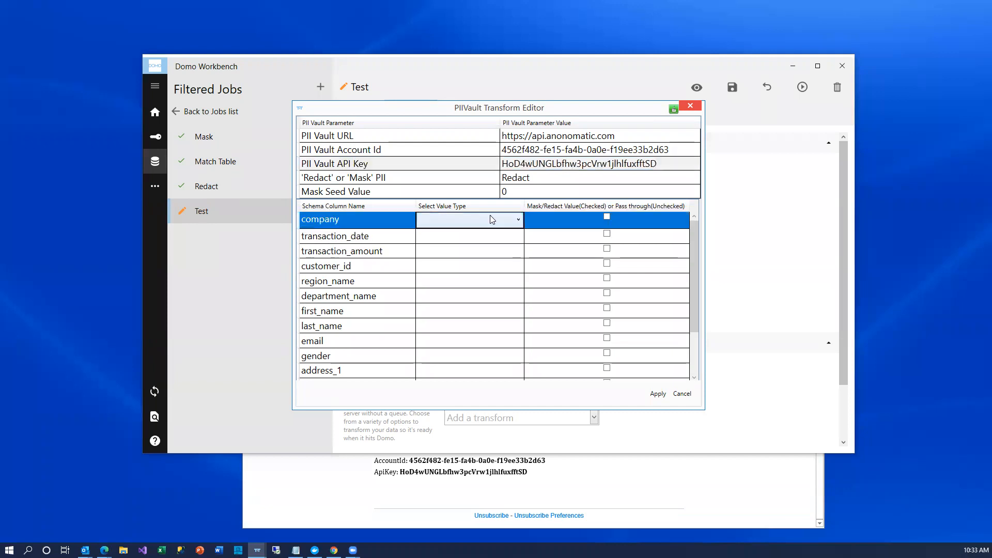
left_click(518, 219)
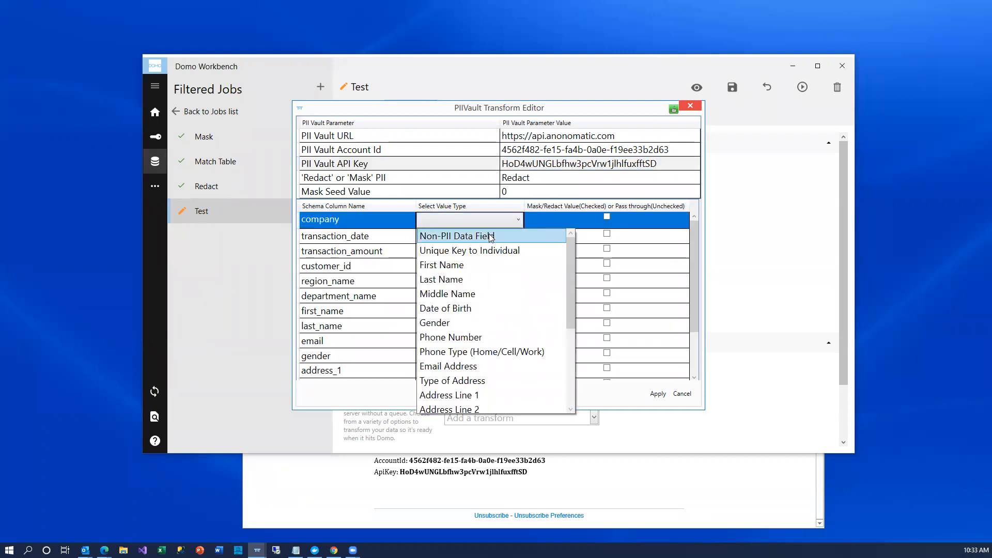
left_click(488, 235)
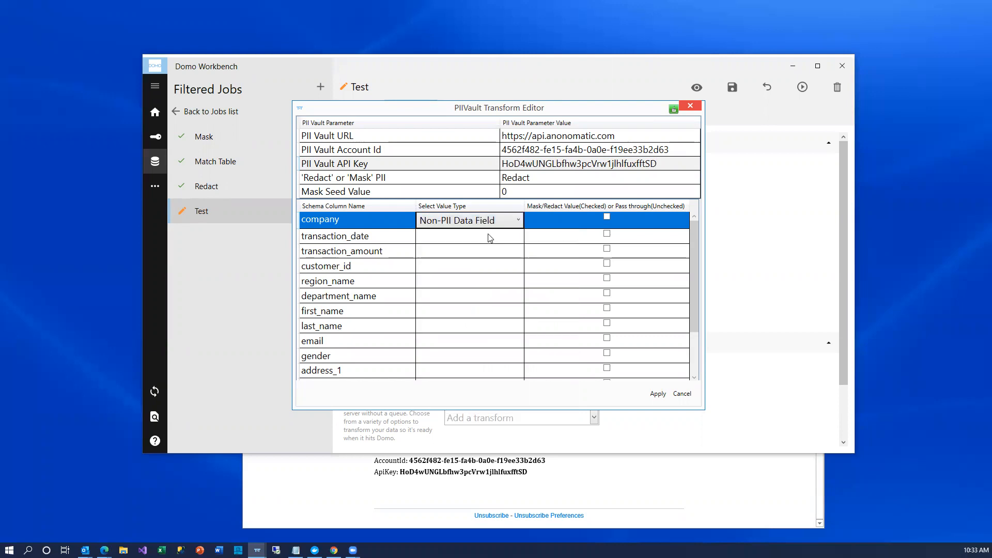
Set the customer_id column's value type to Unique Key to Individual and mark it for redaction.
left_click(490, 238)
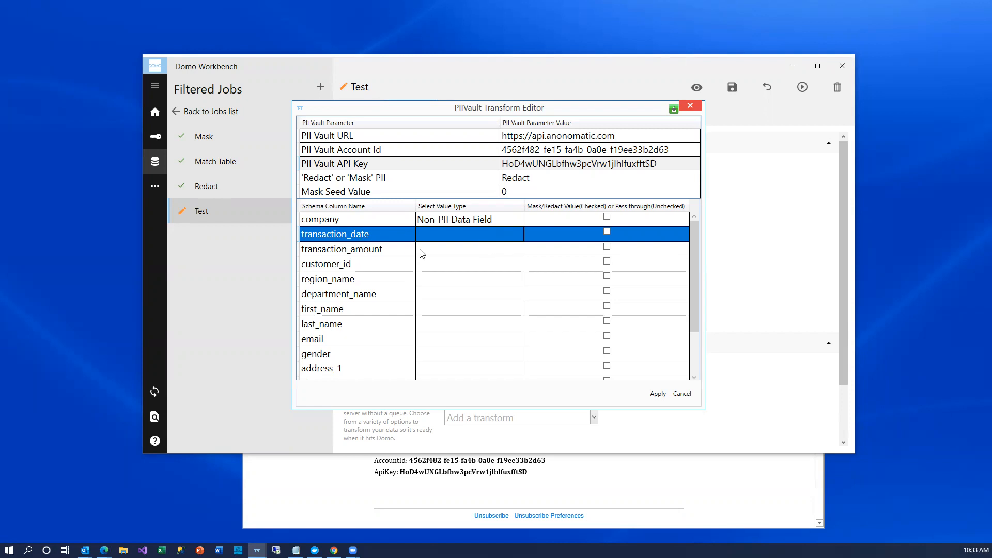
left_click(481, 267)
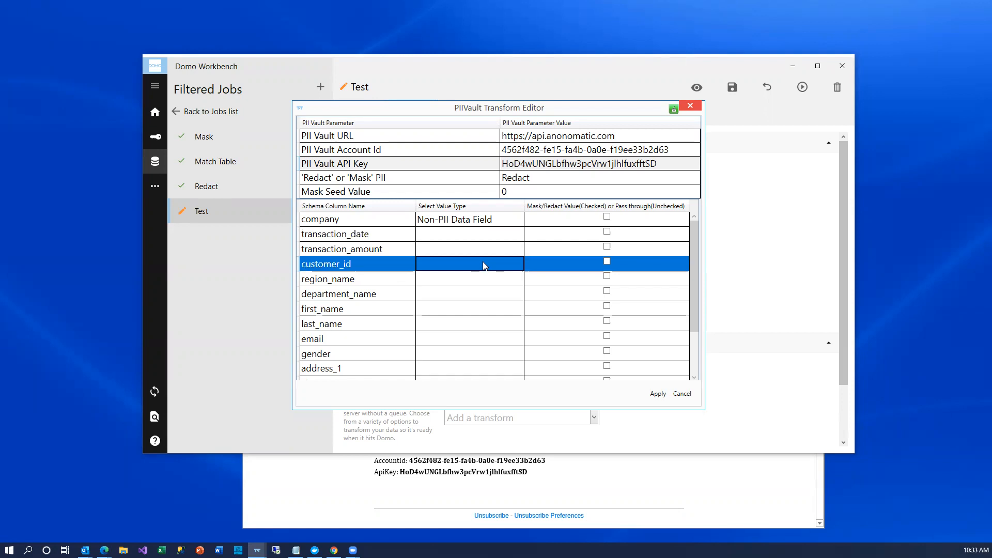
left_click(481, 267)
left_click(520, 266)
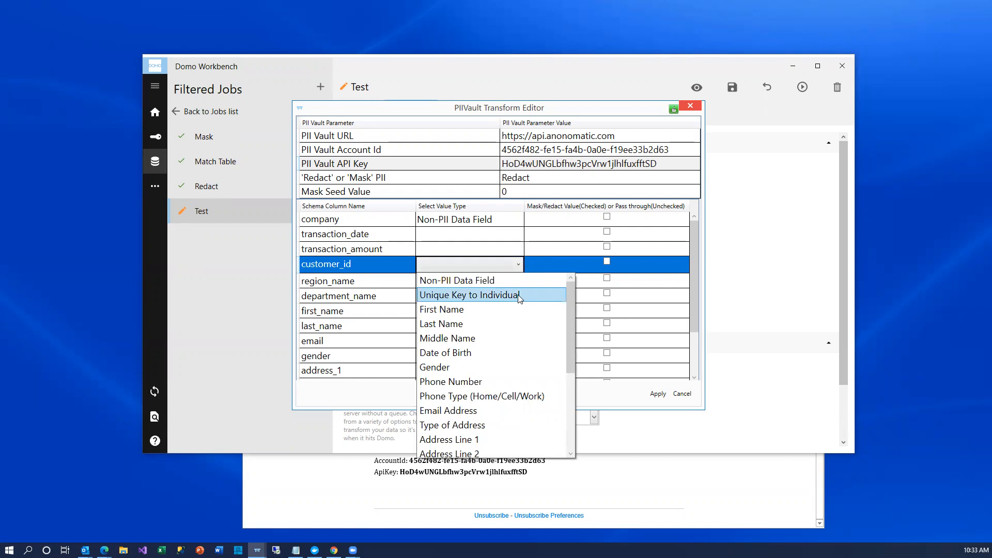
left_click(519, 295)
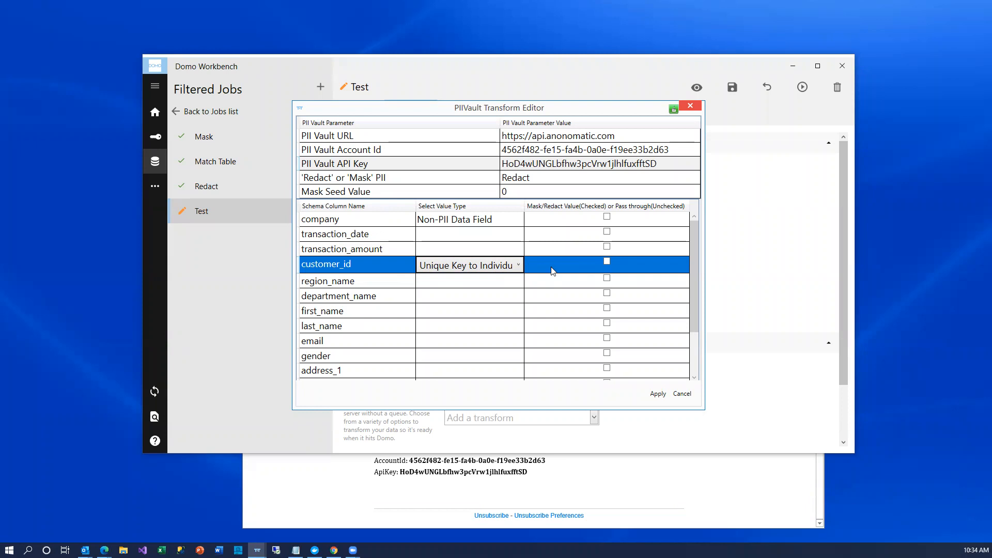
left_click(606, 261)
left_click(607, 261)
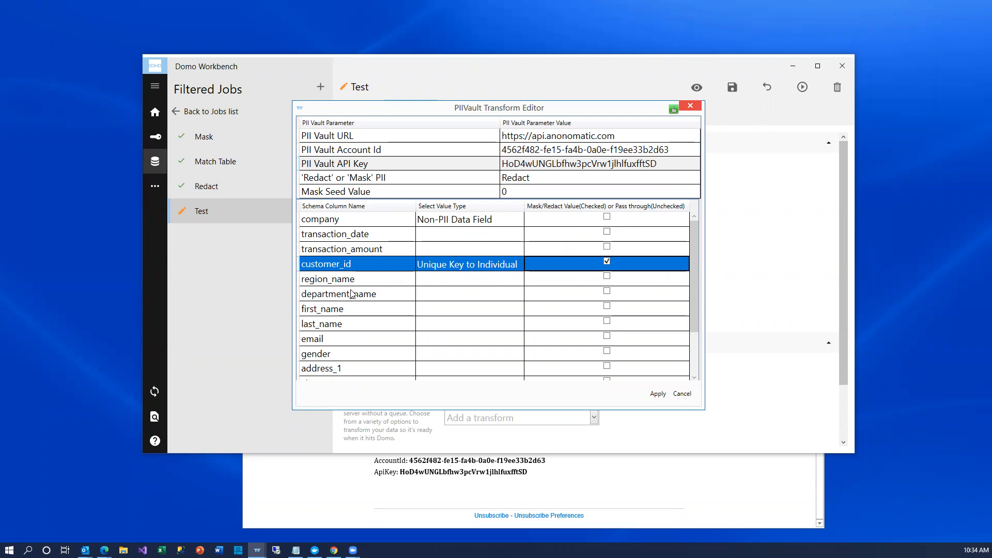
Set the value type of first_name to First Name and of last_name to Last Name.
left_click(500, 311)
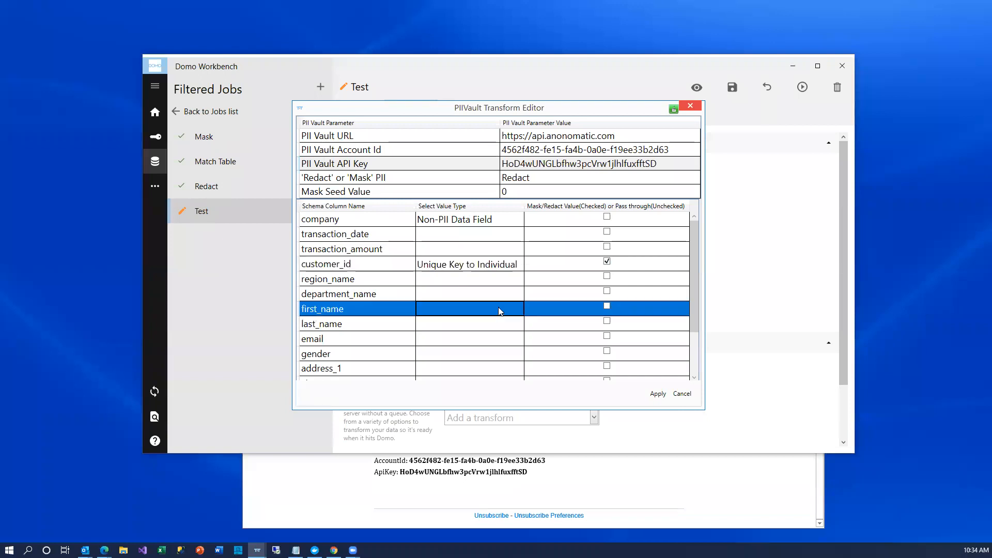
left_click(500, 311)
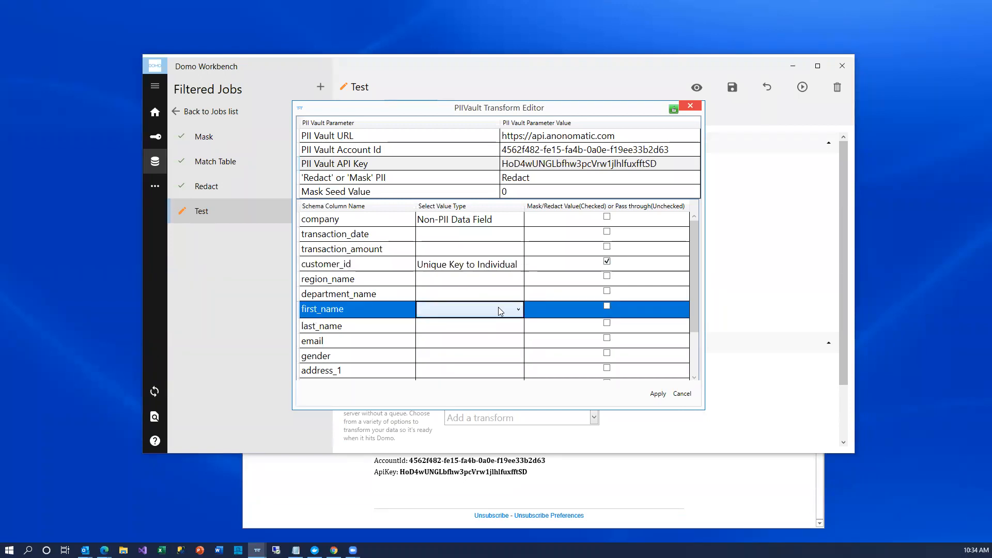
left_click(478, 322)
left_click(475, 324)
left_click(476, 323)
key("l")
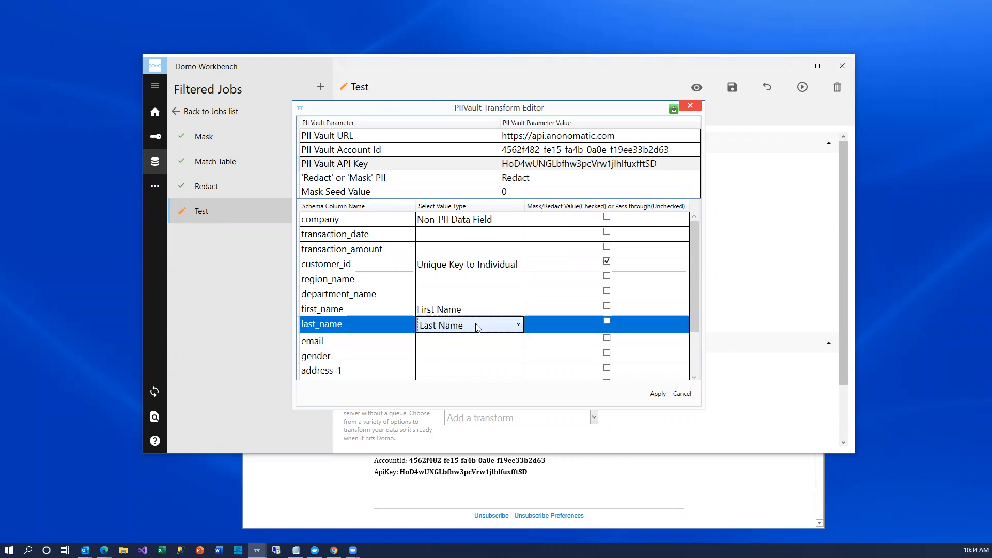
Set the value type of email to Email Address and of gender to Gender.
left_click(474, 341)
left_click(476, 341)
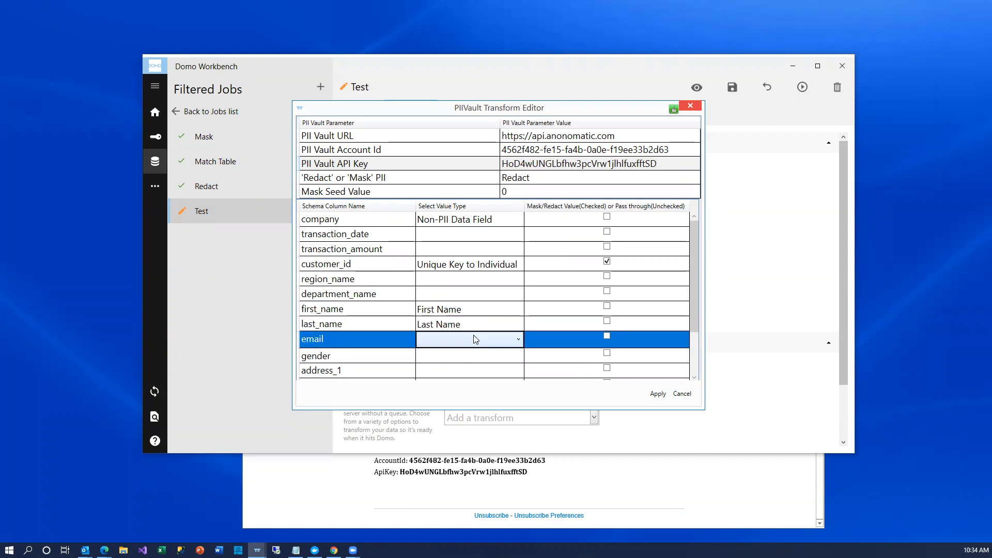
key("e")
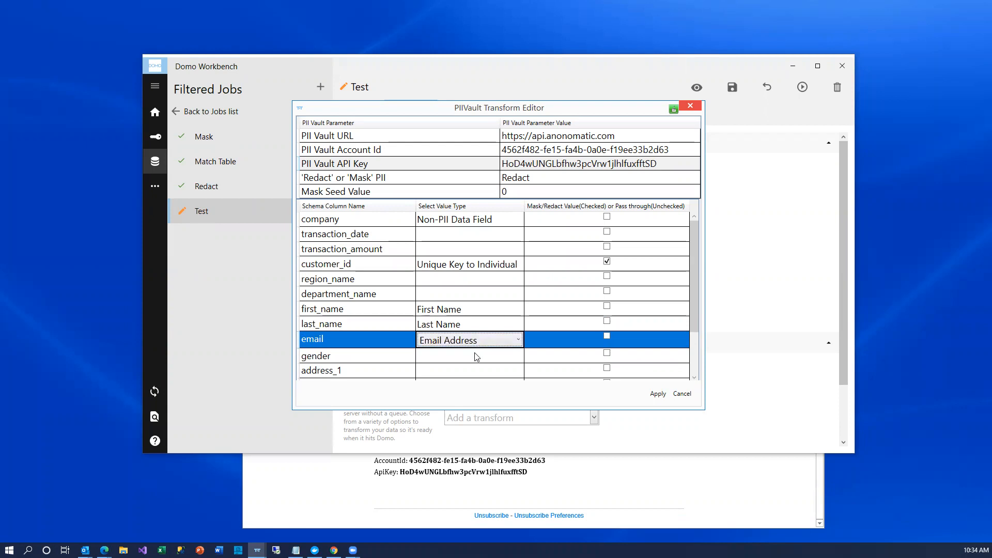
left_click(476, 356)
left_click(475, 356)
key("g")
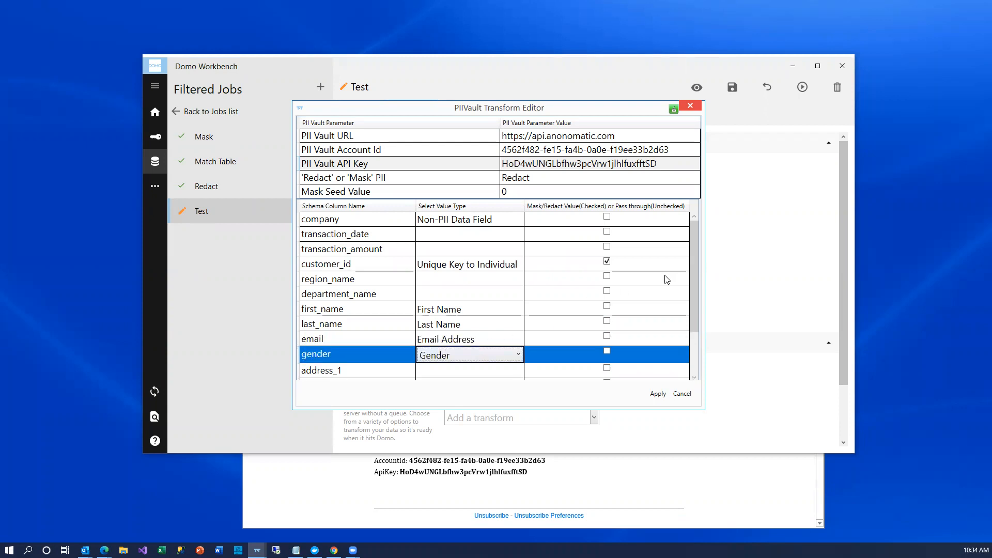
Set the value type of address_1 to Address Line 1 and of city to City.
left_click_drag(693, 252, 694, 290)
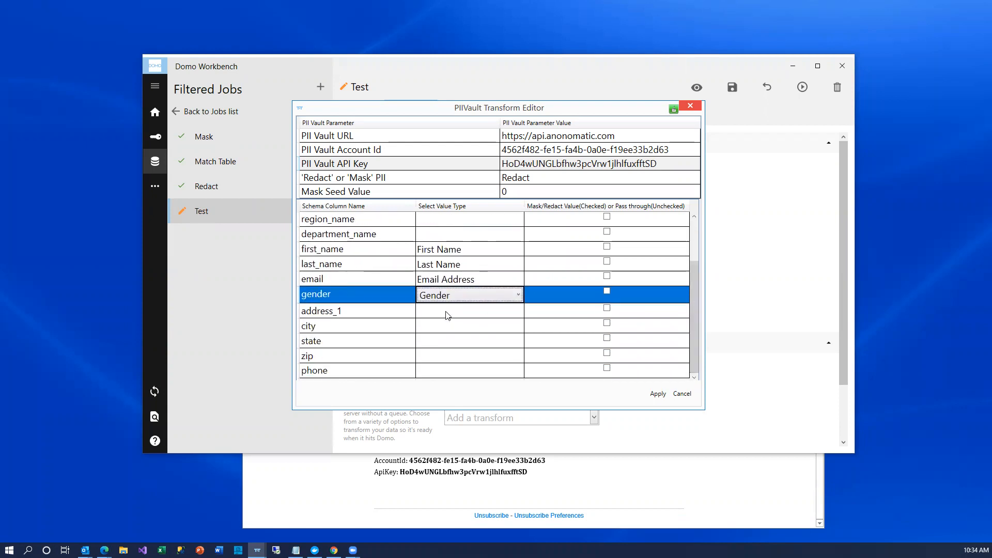
left_click(447, 310)
left_click(447, 313)
key("a")
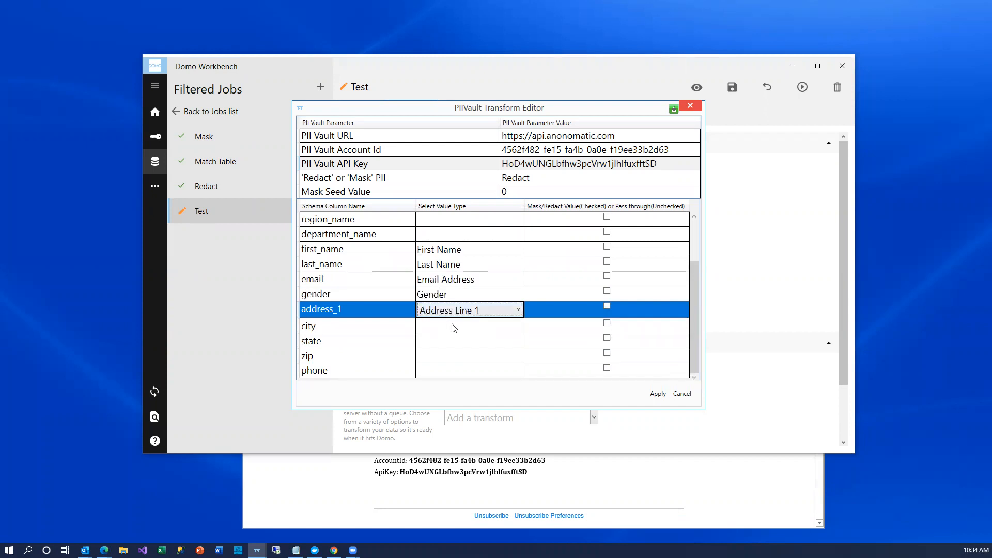
left_click(452, 326)
left_click(452, 327)
key("c")
Set the value types of state to State / State Code, zip to Zip / Postal Code and phone to Phone Number.
left_click(450, 341)
left_click(450, 343)
key("s")
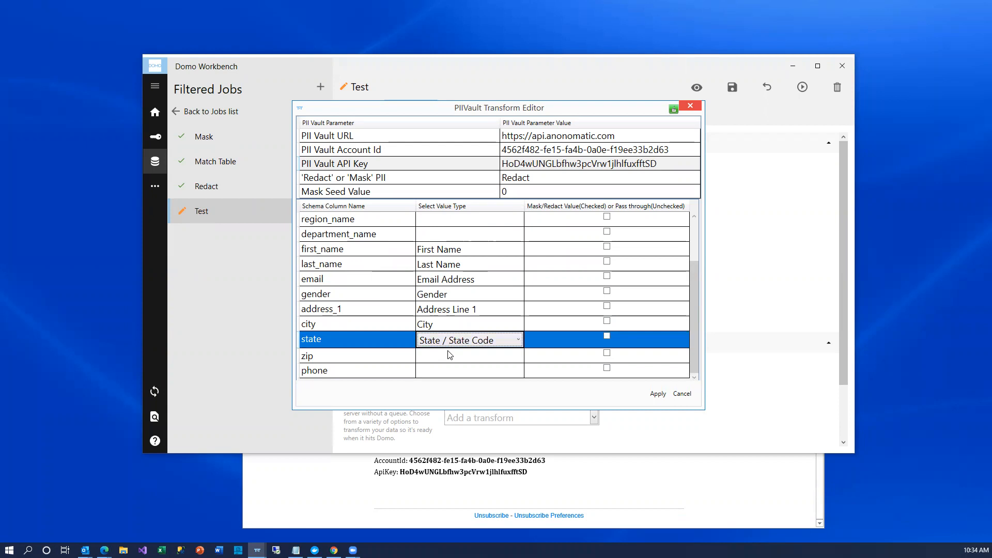
left_click(449, 354)
left_click(449, 354)
key("z")
left_click(447, 369)
left_click(448, 369)
key("p")
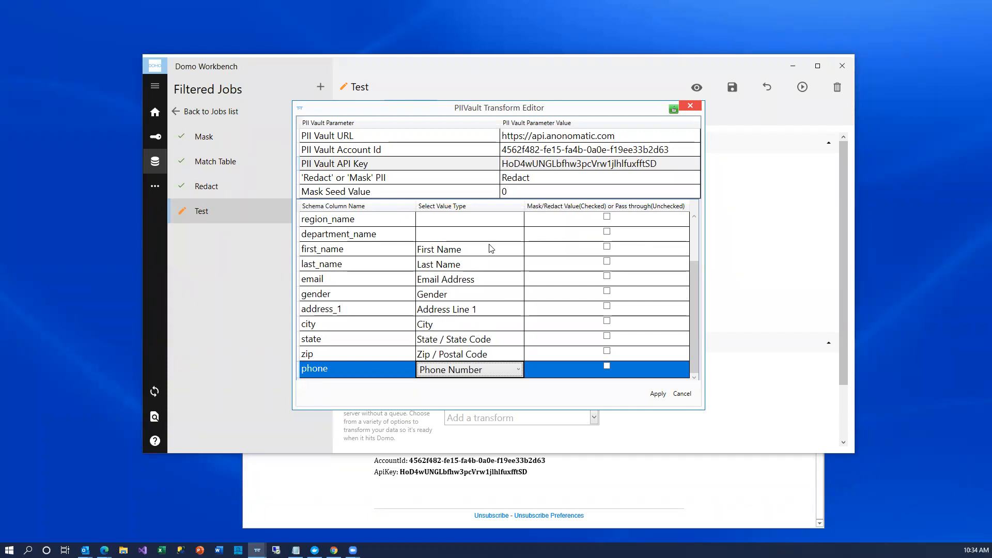
Mark first_name, last_name, email, address_1 and phone for redaction, and save the Test job with the applied transform.
left_click(607, 247)
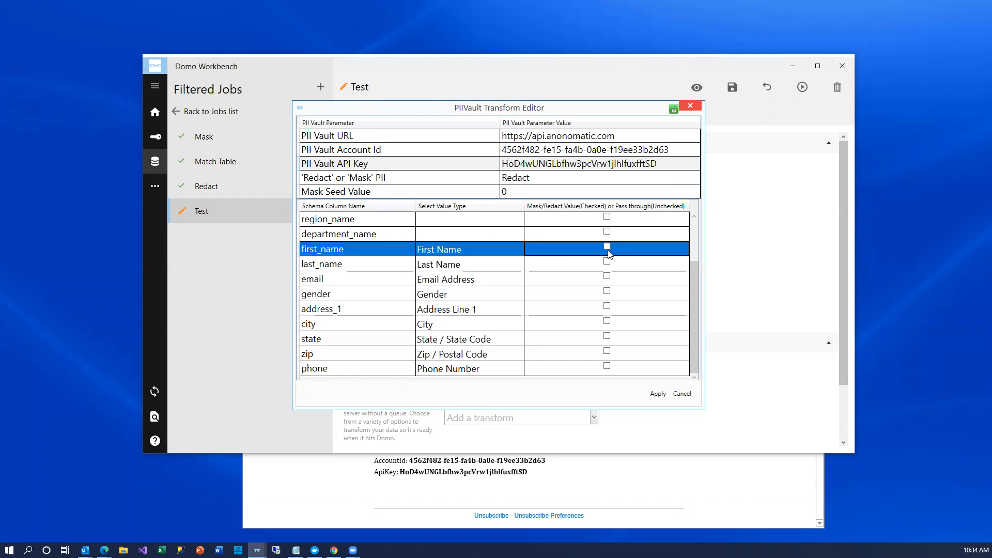
left_click(607, 261)
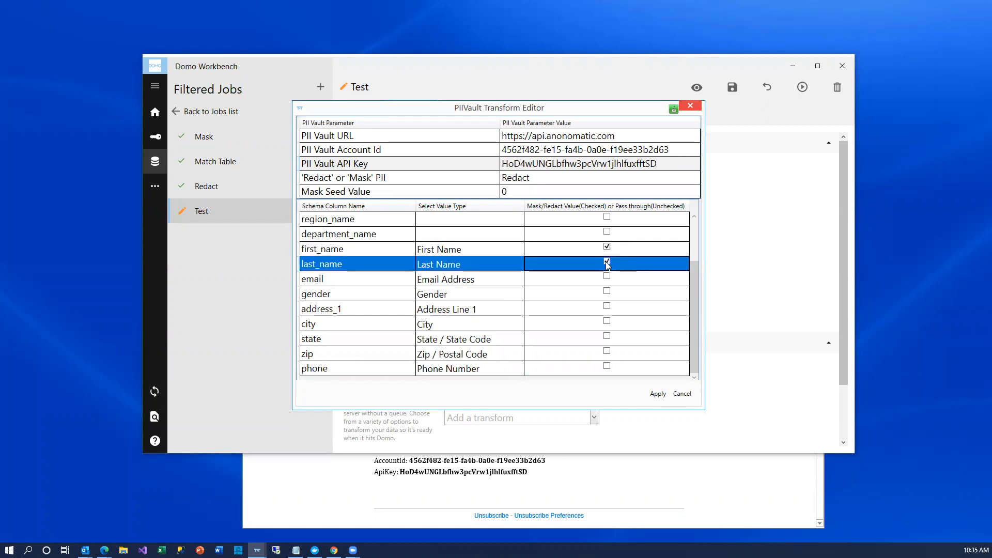
left_click(607, 276)
left_click(606, 275)
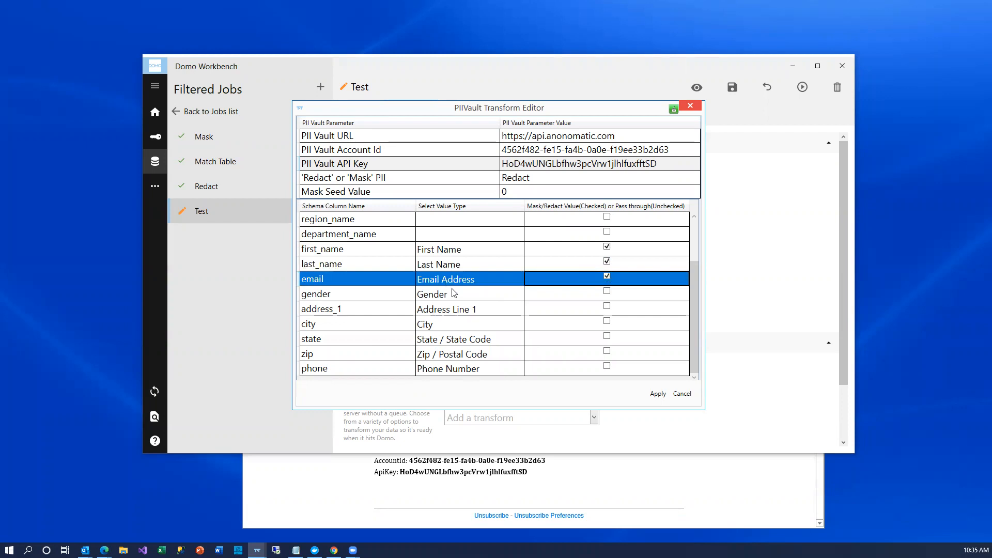
left_click(607, 305)
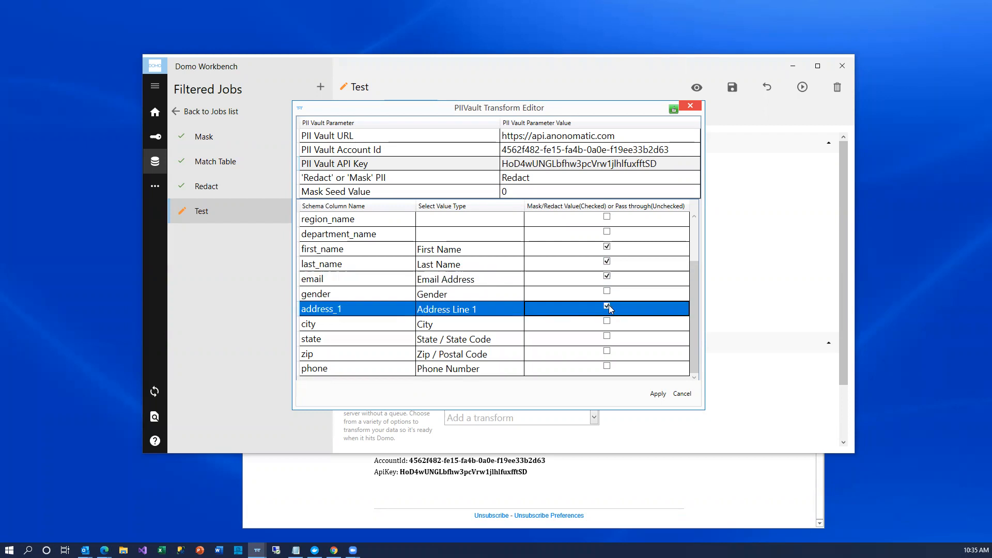
left_click(475, 326)
left_click(473, 338)
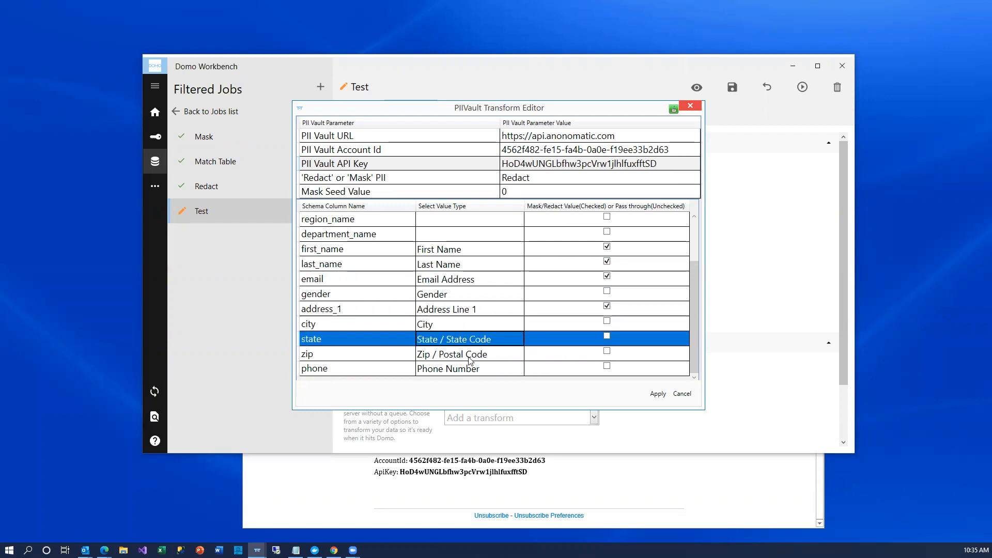
left_click(470, 355)
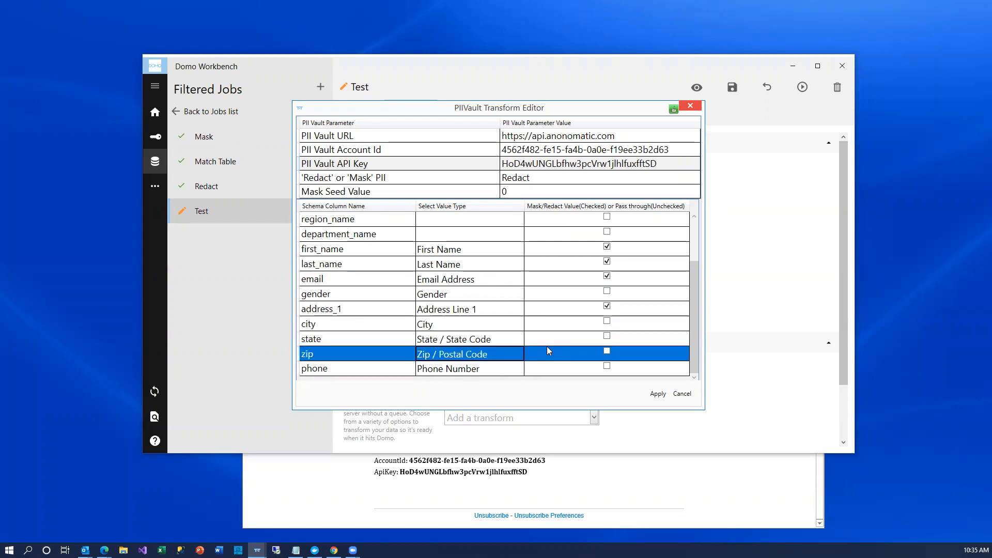
left_click(606, 365)
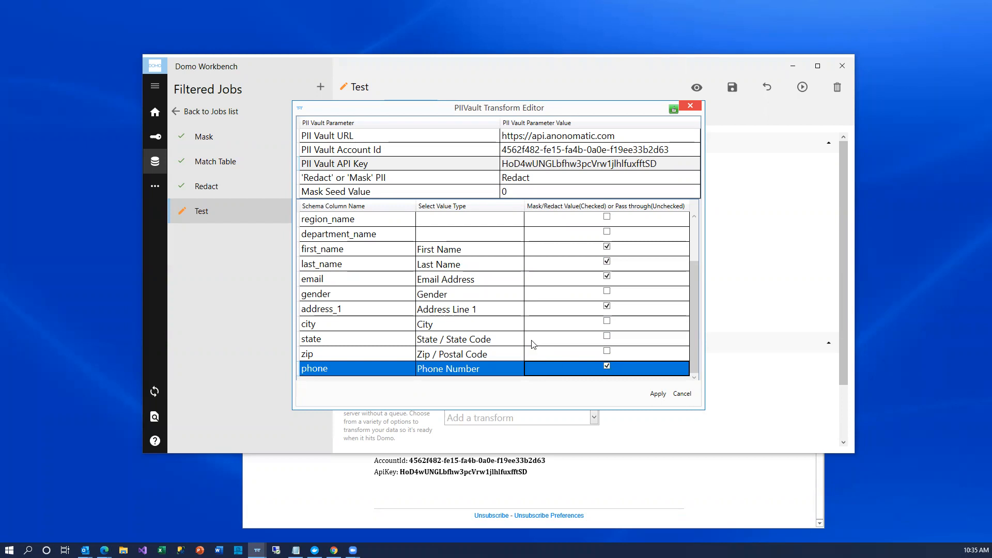
left_click(658, 395)
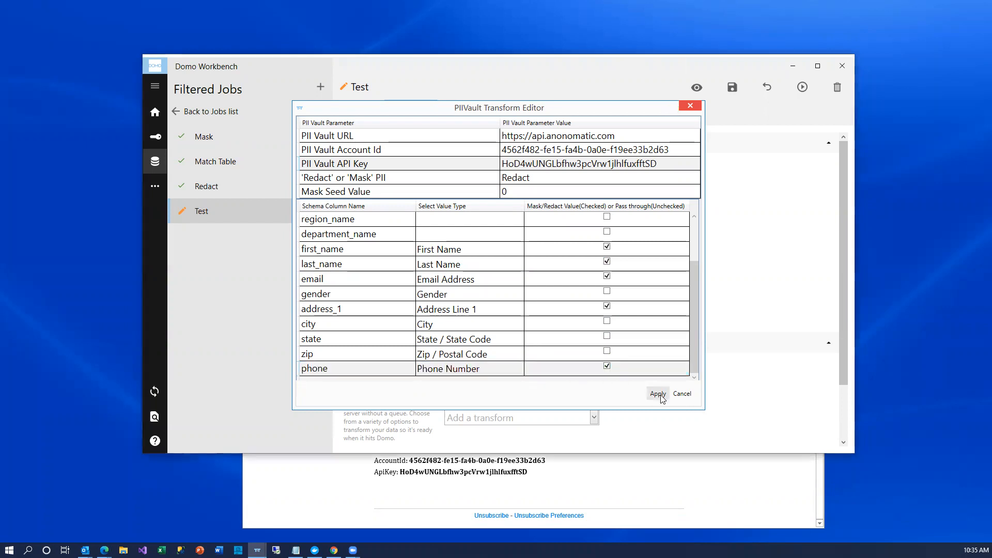
left_click(733, 93)
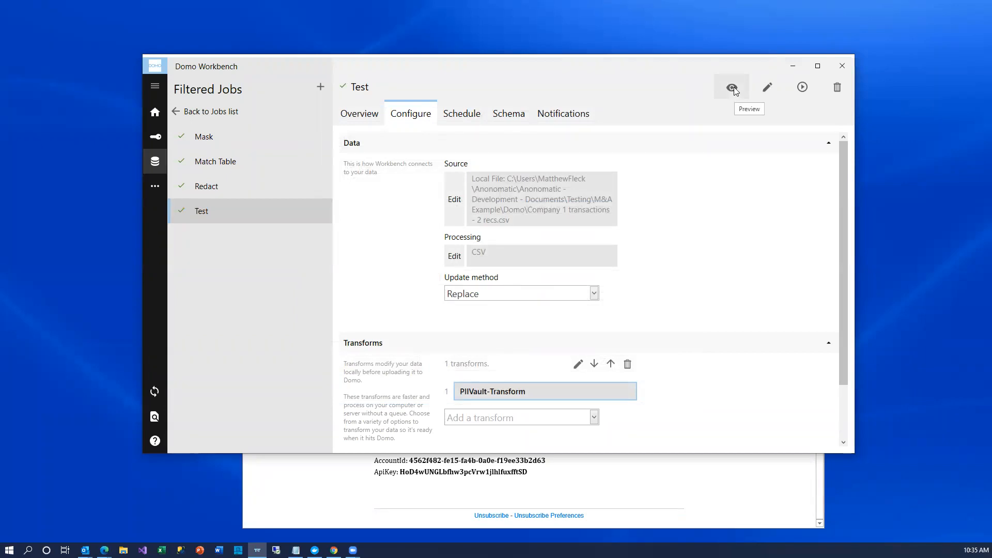
Preview the Test job's output, examine all columns of the redacted data, and close the preview.
left_click(732, 88)
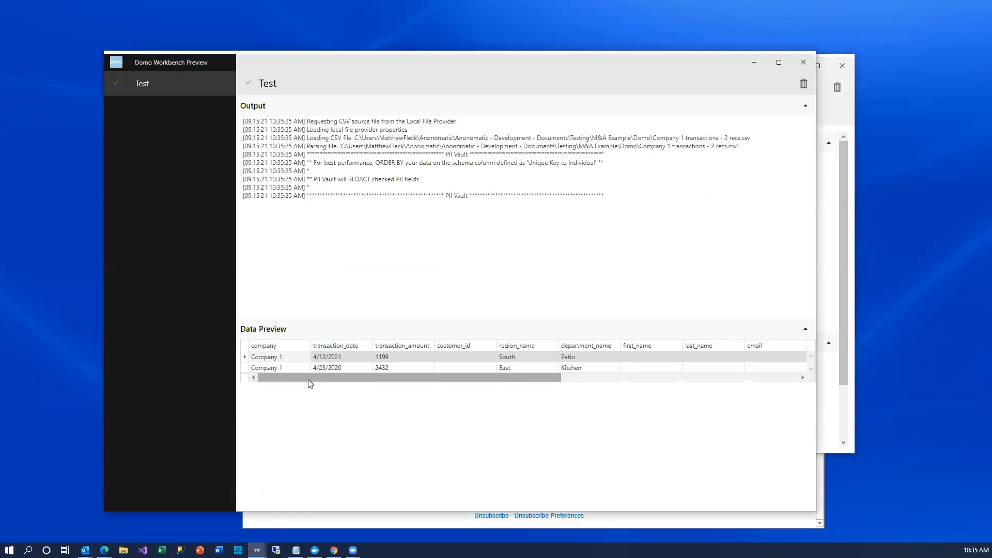
left_click_drag(310, 381, 329, 381)
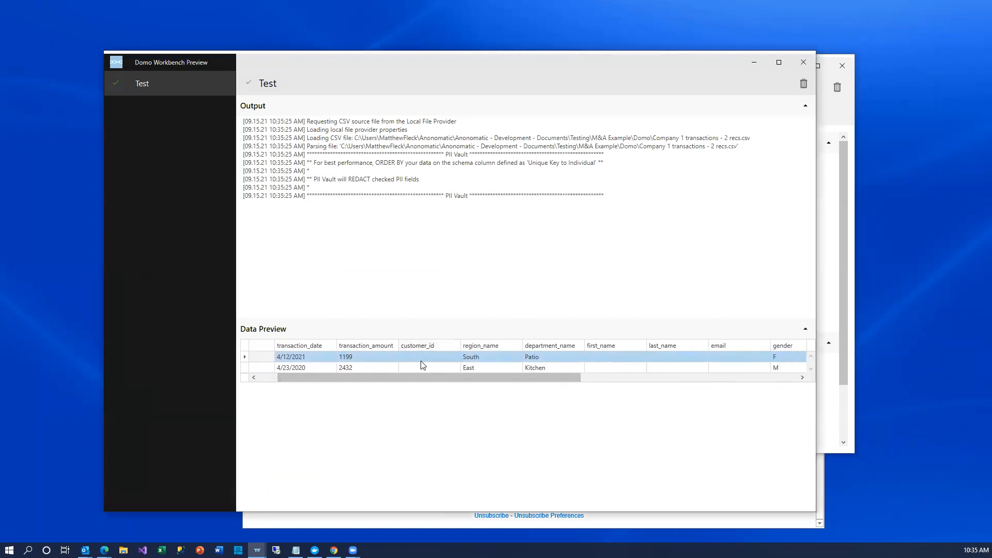
left_click_drag(423, 377, 456, 383)
left_click_drag(460, 380, 648, 376)
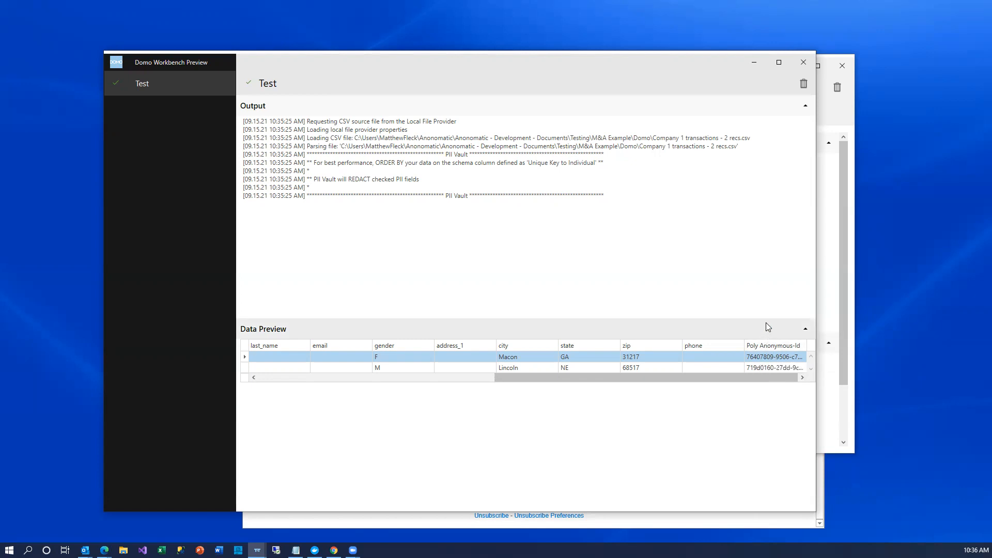
left_click(804, 83)
left_click(804, 68)
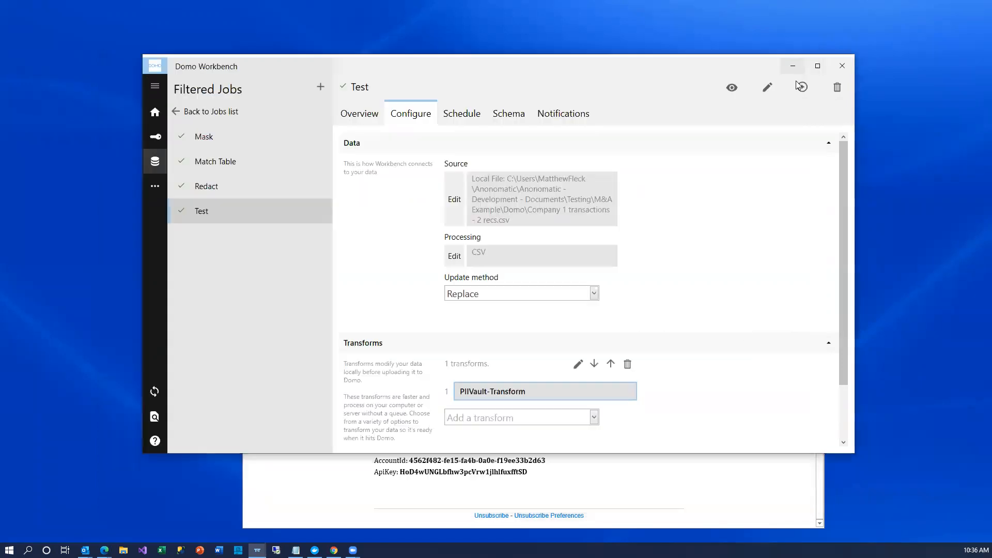